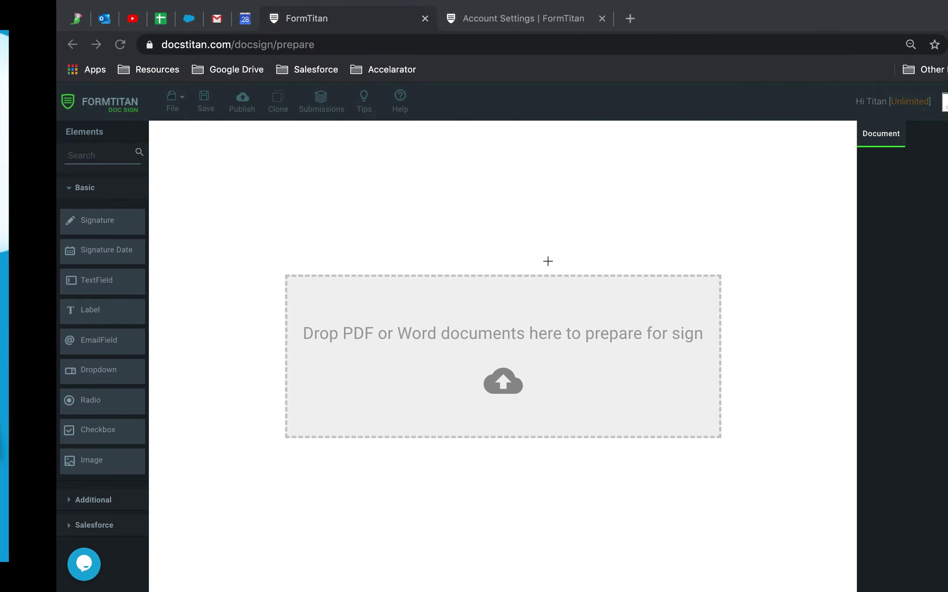
Open the upload file dialog from the drop area on the prepare page
{"action": "left_click", "coordinate": [454, 394]}
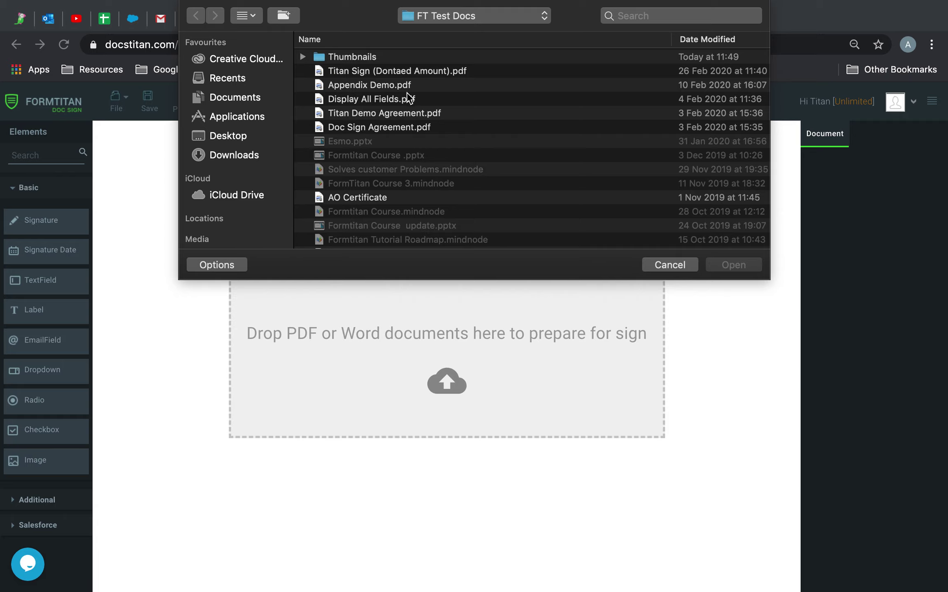
Upload Titan Demo Agreement.pdf and scroll to page 3 with the name table
{"action": "double_click", "coordinate": [406, 113]}
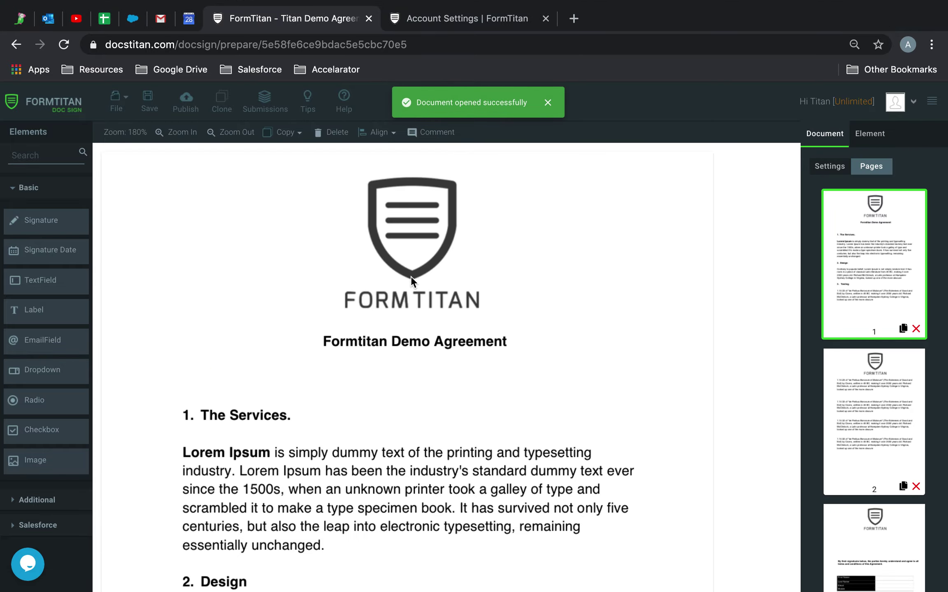
{"action": "scroll", "coordinate": [411, 276], "scroll_direction": "down", "scroll_amount": 10}
{"action": "scroll", "coordinate": [410, 276], "scroll_direction": "up", "scroll_amount": 2}
{"action": "scroll", "coordinate": [411, 274], "scroll_direction": "down", "scroll_amount": 15}
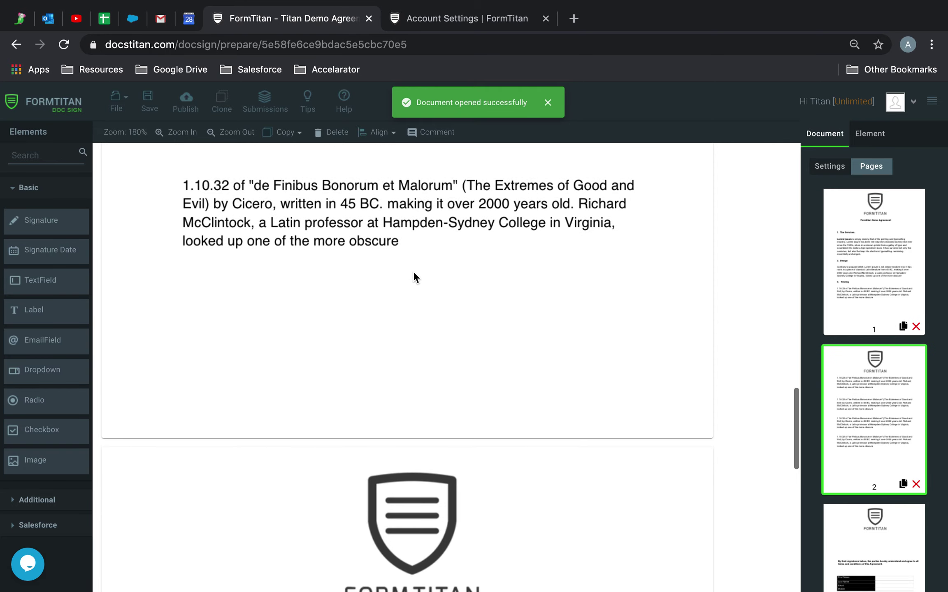
{"action": "scroll", "coordinate": [413, 271], "scroll_direction": "down", "scroll_amount": 2}
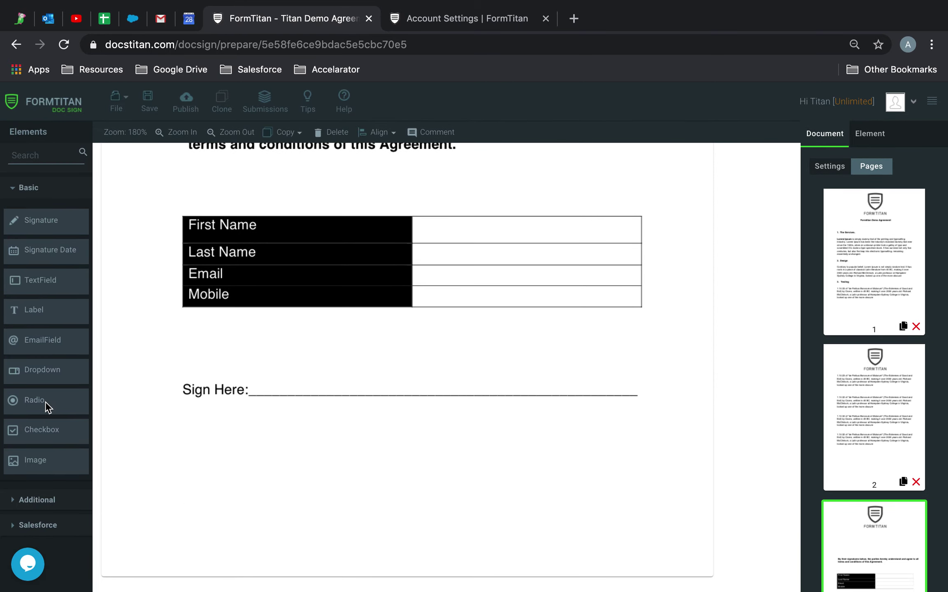
Drop a four-item Radio element onto page 3 and move it beside the FormTitan logo
{"action": "left_click_drag", "start_coordinate": [48, 402], "coordinate": [324, 446]}
{"action": "left_click_drag", "start_coordinate": [404, 473], "coordinate": [457, 452]}
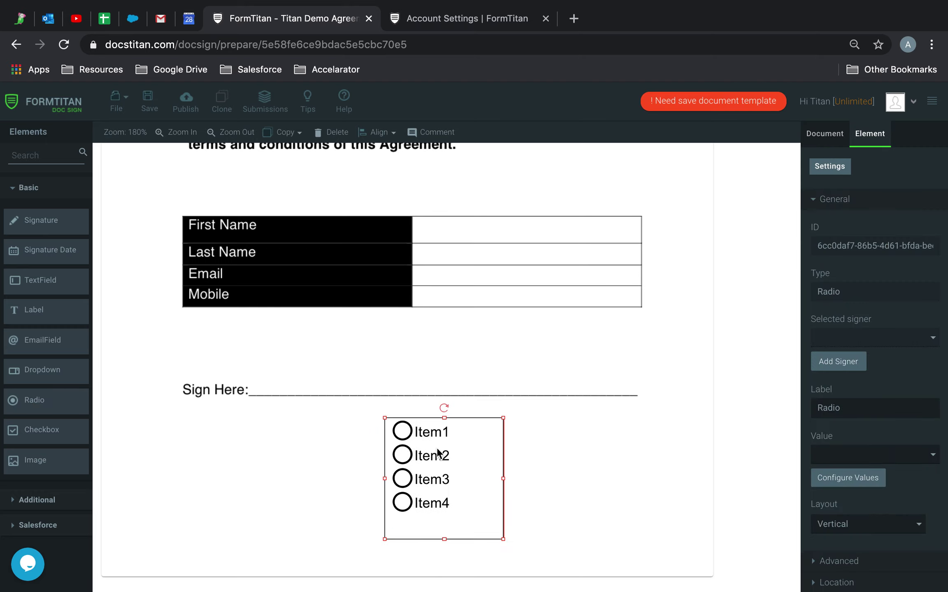
{"action": "scroll", "coordinate": [438, 458], "scroll_direction": "up", "scroll_amount": 10}
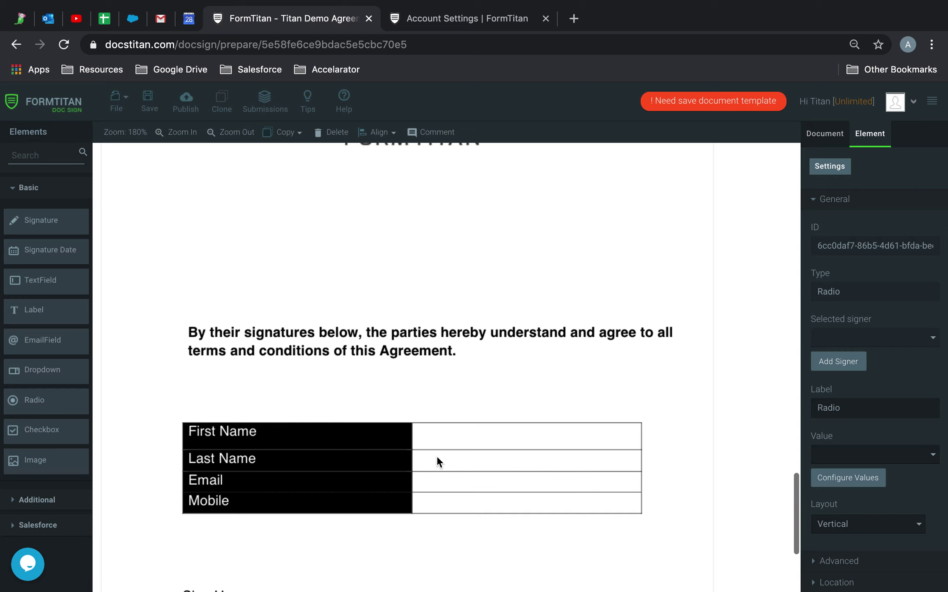
{"action": "scroll", "coordinate": [436, 456], "scroll_direction": "down", "scroll_amount": 8}
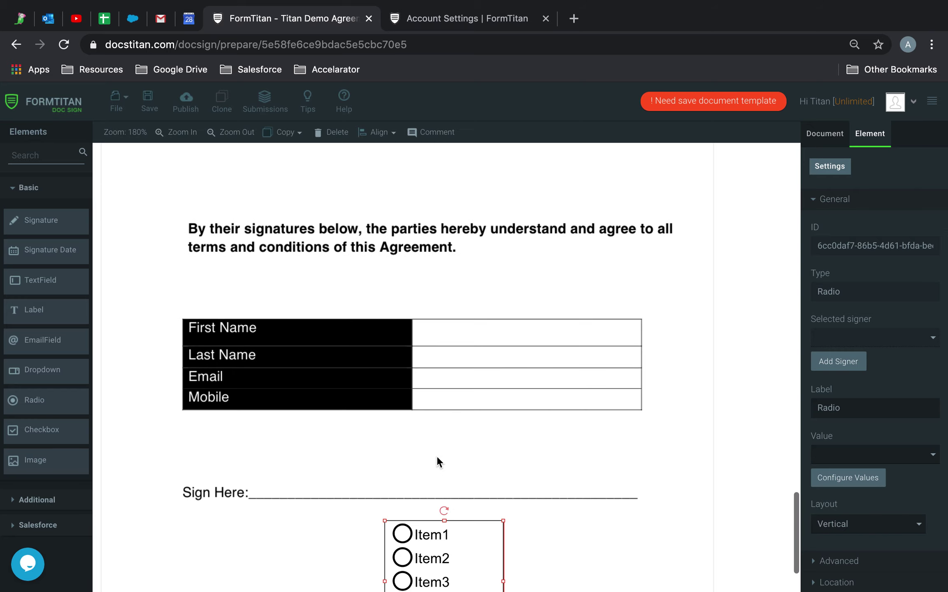
{"action": "left_click_drag", "start_coordinate": [424, 570], "coordinate": [487, 191]}
{"action": "scroll", "coordinate": [608, 351], "scroll_direction": "up", "scroll_amount": 7}
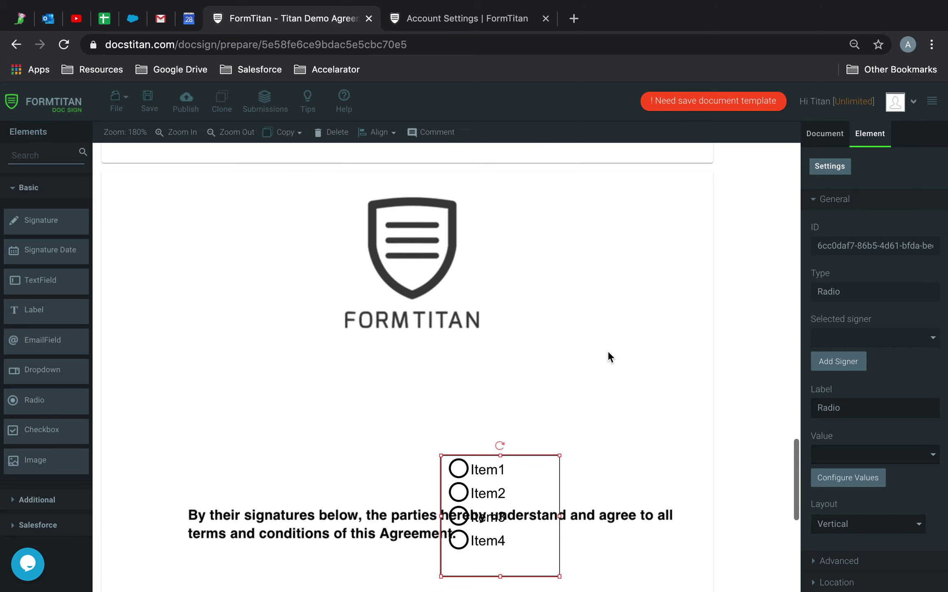
{"action": "left_click_drag", "start_coordinate": [530, 526], "coordinate": [613, 260]}
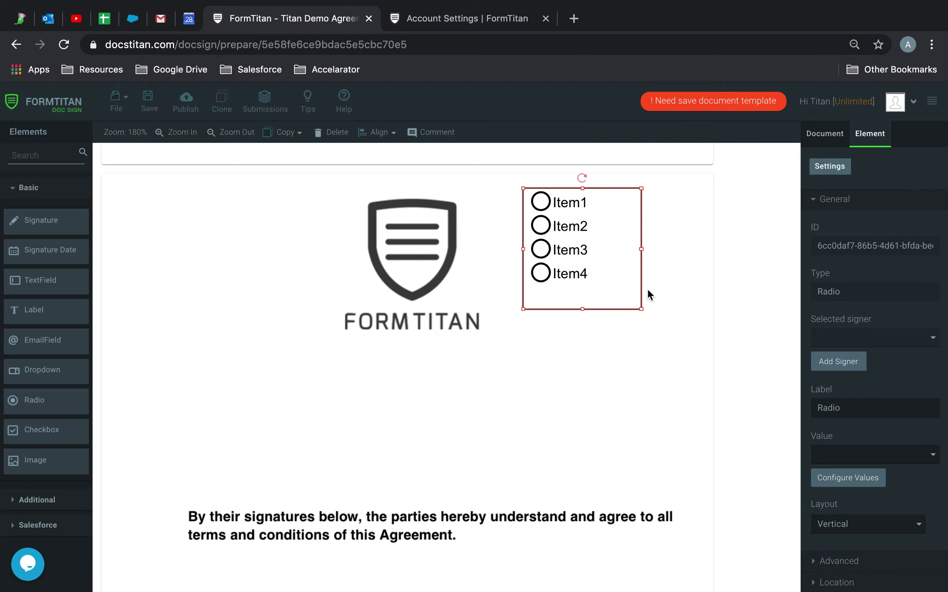
{"action": "left_click", "coordinate": [600, 319]}
Set the radio group's top and bottom padding to 20 and stretch it to fit four items
{"action": "left_click", "coordinate": [596, 269]}
{"action": "scroll", "coordinate": [873, 375], "scroll_direction": "down", "scroll_amount": 5}
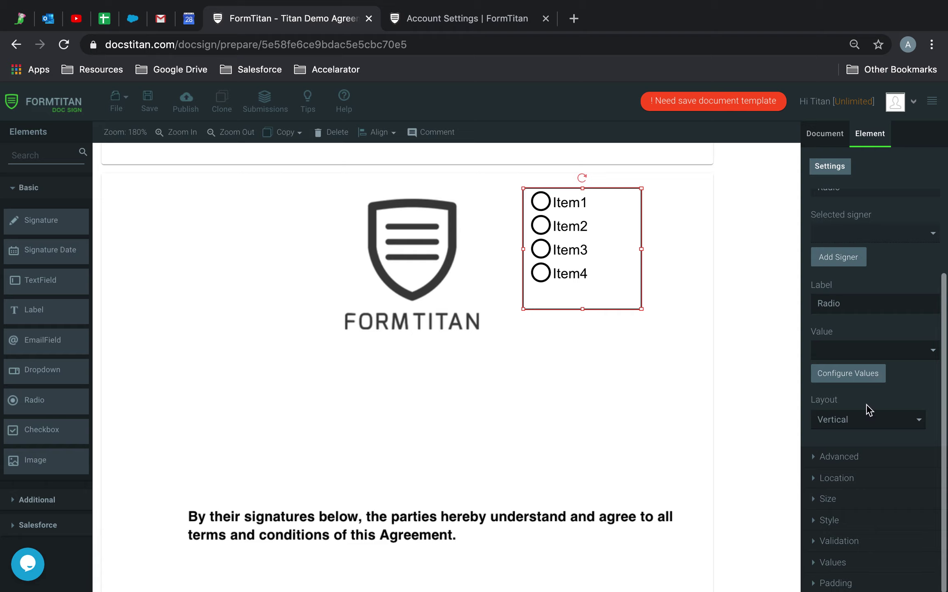
{"action": "left_click", "coordinate": [837, 579]}
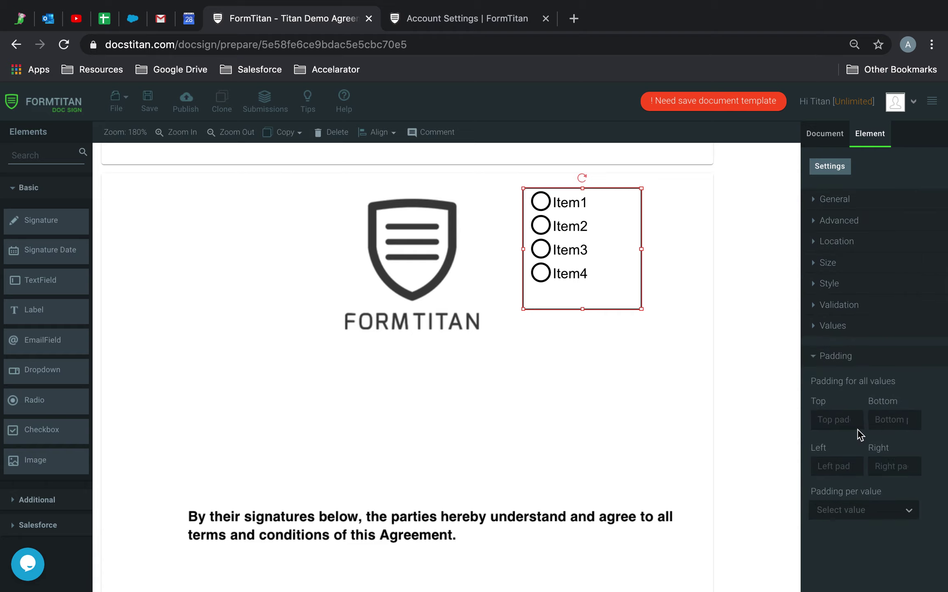
{"action": "left_click", "coordinate": [852, 423]}
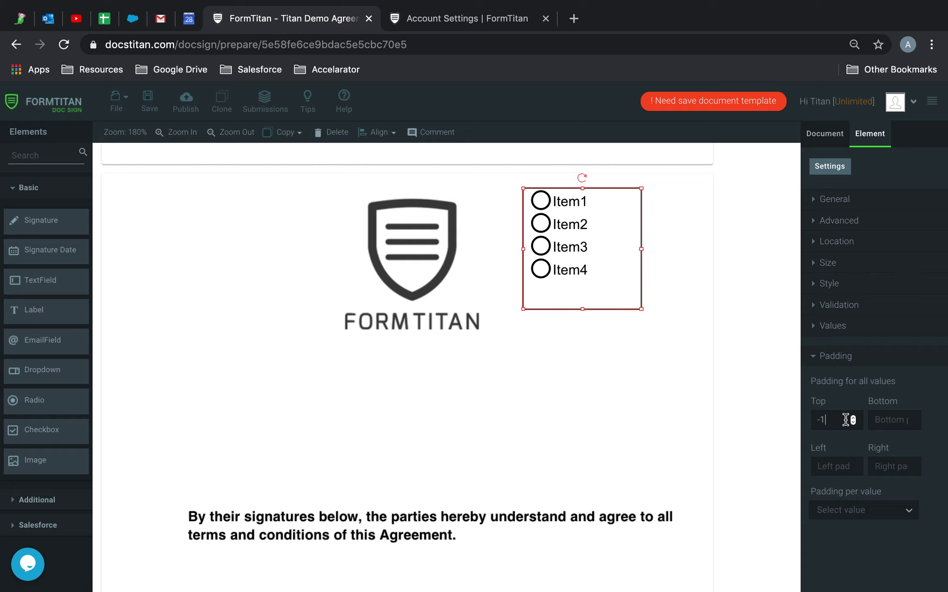
{"action": "double_click", "coordinate": [845, 420]}
{"action": "key", "text": "BackSpace"}
{"action": "type", "text": "20"}
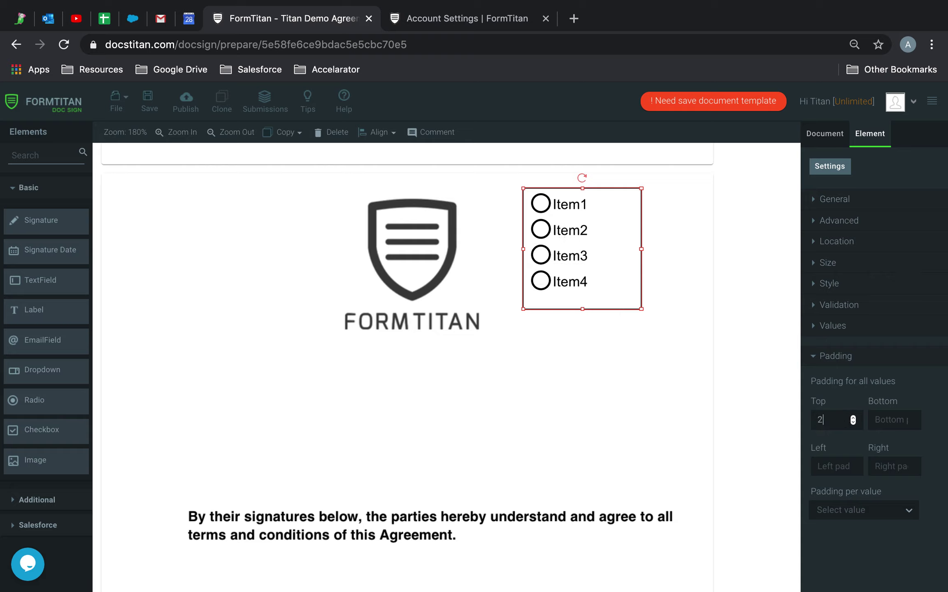
{"action": "left_click", "coordinate": [907, 420]}
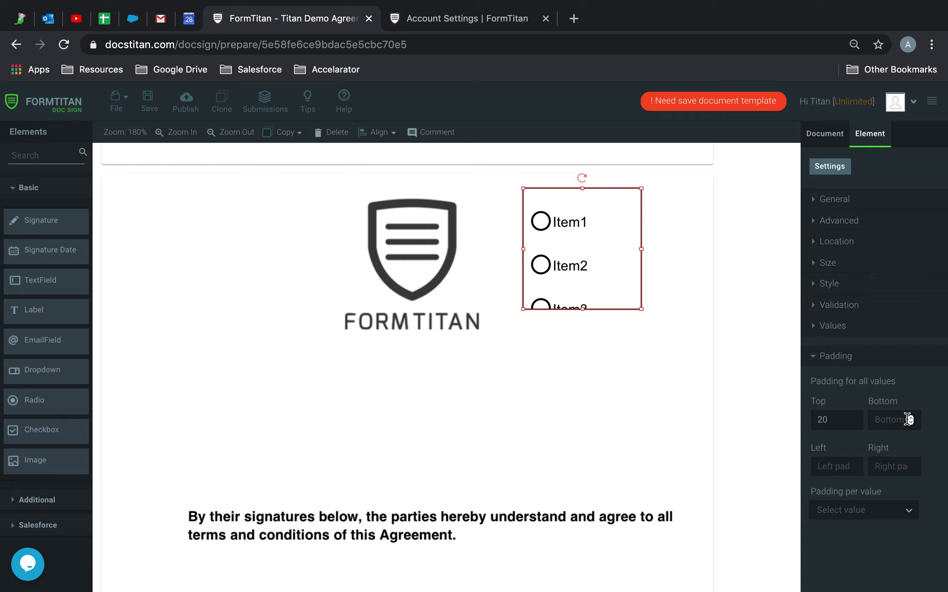
{"action": "type", "text": "20"}
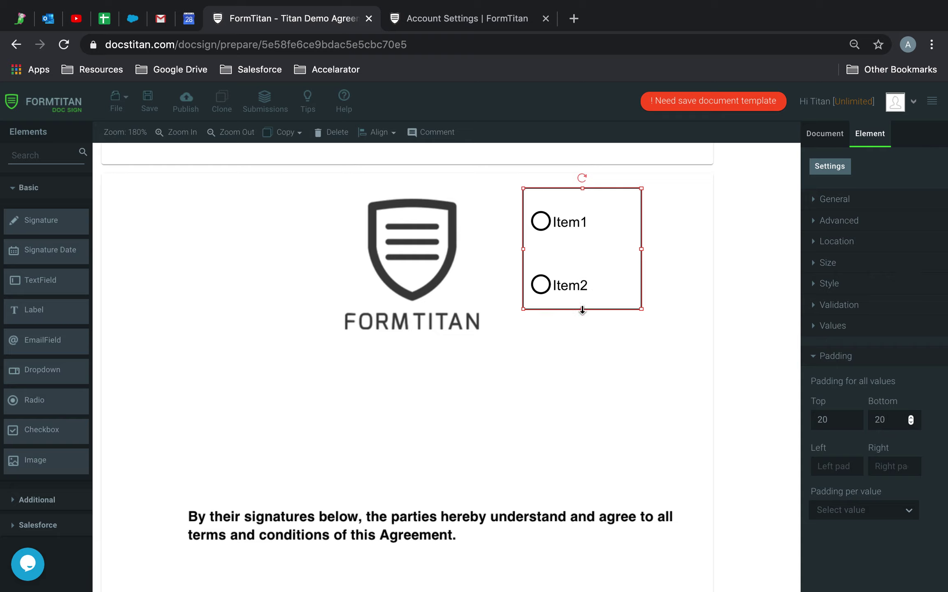
{"action": "left_click_drag", "start_coordinate": [582, 309], "coordinate": [585, 454]}
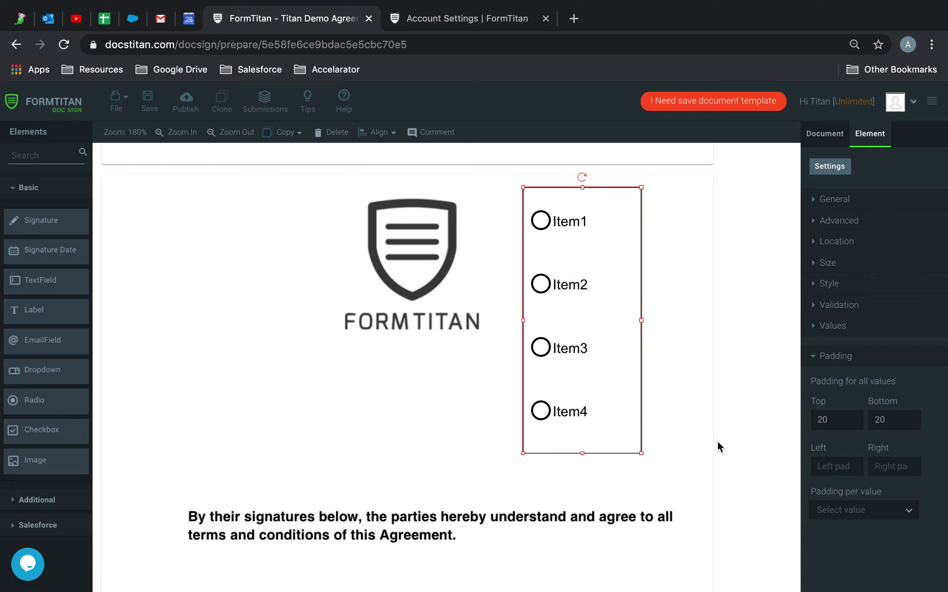
Trial left and right padding values, leaving right padding empty
{"action": "left_click", "coordinate": [827, 466]}
{"action": "type", "text": "20"}
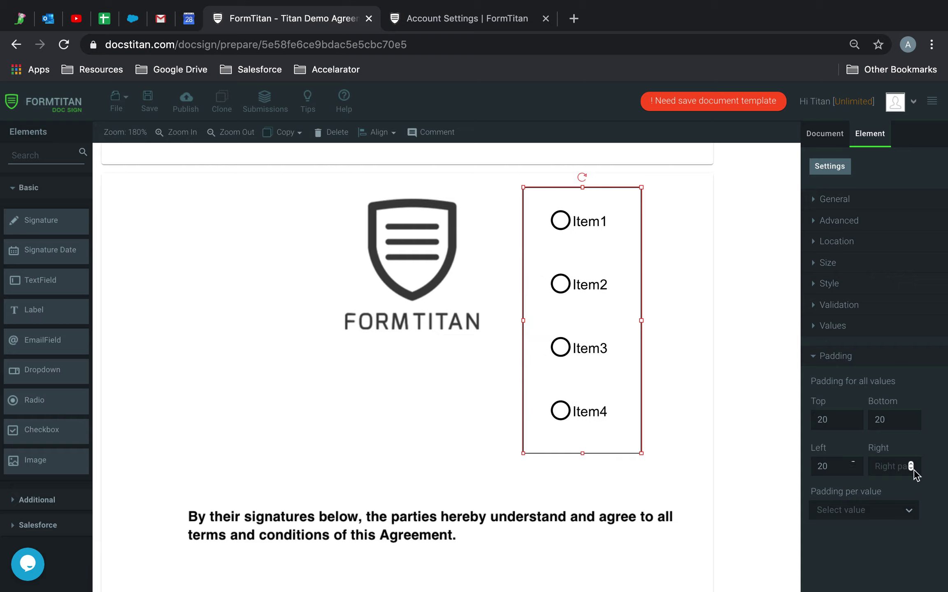
{"action": "type", "text": "20"}
{"action": "key", "text": "BackSpace"}
{"action": "key", "text": "BackSpace"}
{"action": "left_click", "coordinate": [854, 466]}
{"action": "key", "text": "BackSpace"}
{"action": "key", "text": "BackSpace"}
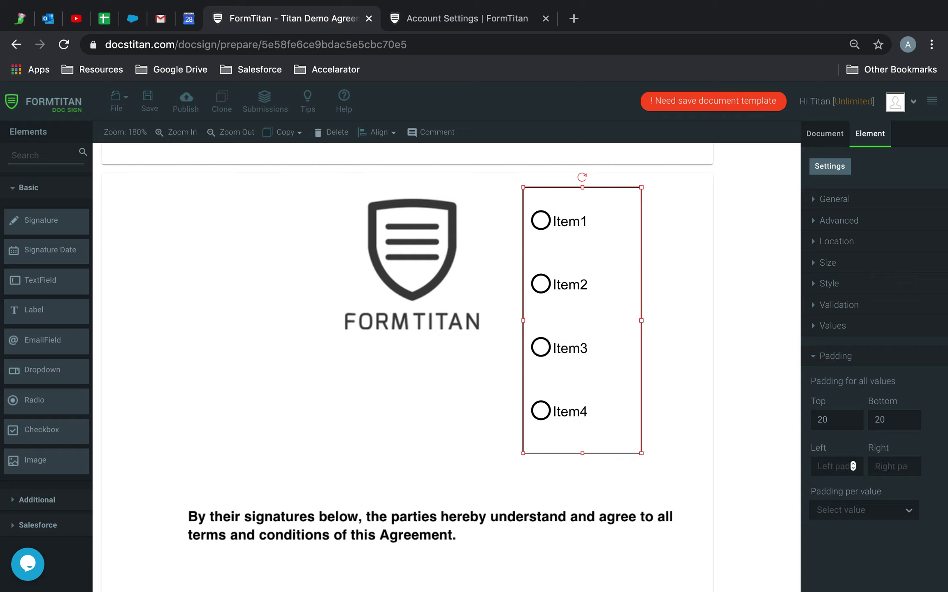
{"action": "left_click", "coordinate": [901, 466]}
{"action": "type", "text": "20"}
{"action": "key", "text": "BackSpace"}
{"action": "key", "text": "BackSpace"}
{"action": "type", "text": "-39"}
{"action": "key", "text": "BackSpace"}
{"action": "key", "text": "BackSpace"}
Set the radio group's left padding to 20 and reselect the group to apply it
{"action": "left_click", "coordinate": [850, 468]}
{"action": "type", "text": "20"}
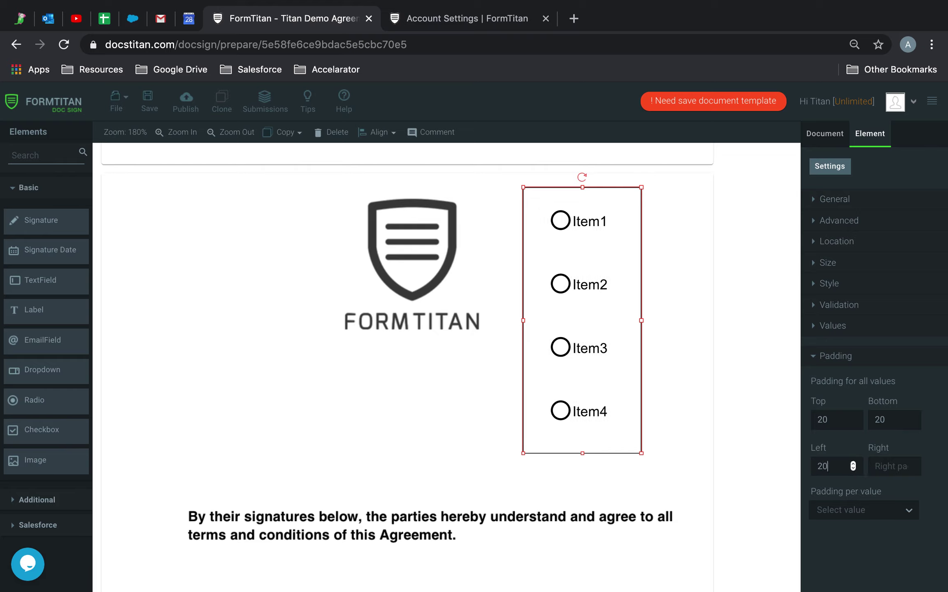
{"action": "key", "text": "Home"}
{"action": "type", "text": "-"}
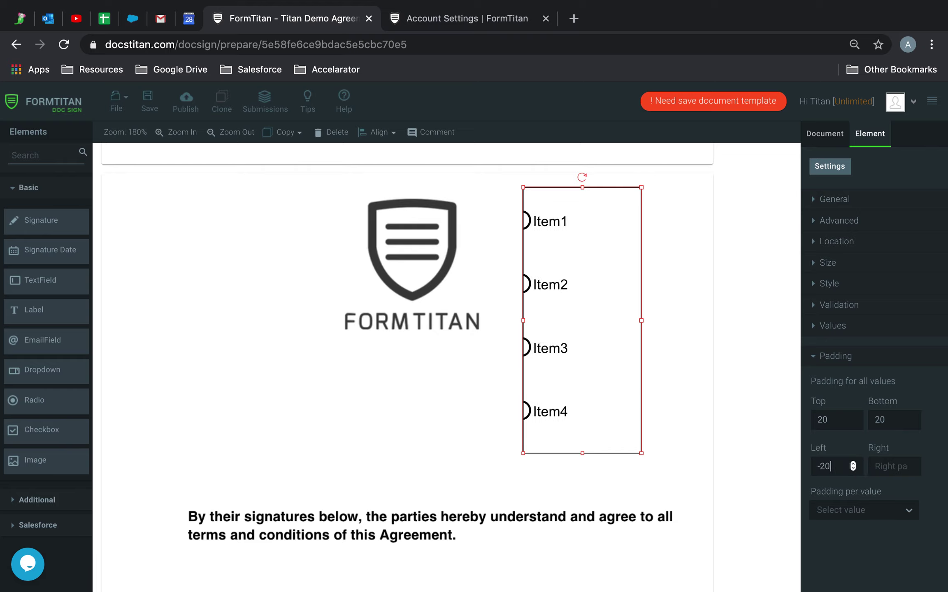
{"action": "key", "text": "BackSpace"}
{"action": "key", "text": "Delete"}
{"action": "key", "text": "Delete"}
{"action": "type", "text": "20"}
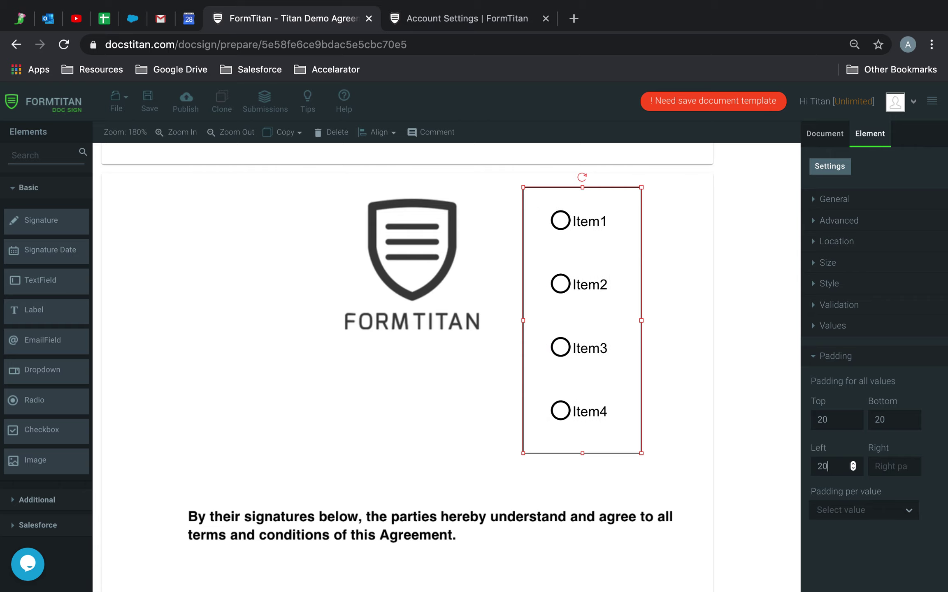
{"action": "left_click", "coordinate": [689, 419]}
{"action": "left_click", "coordinate": [619, 375]}
{"action": "left_click", "coordinate": [889, 511]}
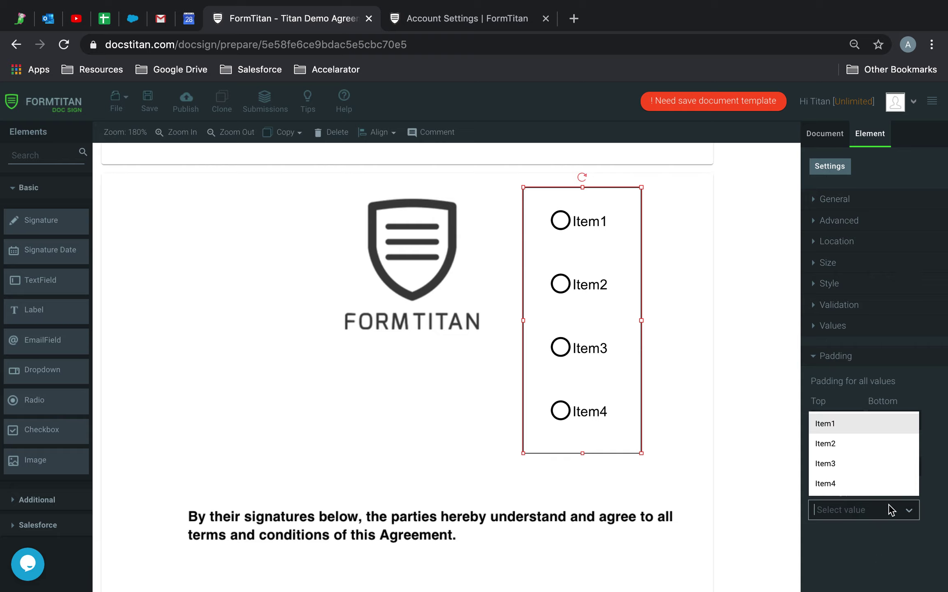
Give Item1 top padding 50 and bottom padding 40, then enlarge the group to fit Item4
{"action": "left_click", "coordinate": [862, 426]}
{"action": "scroll", "coordinate": [850, 527], "scroll_direction": "down", "scroll_amount": 1}
{"action": "left_click", "coordinate": [850, 527]}
{"action": "type", "text": "50"}
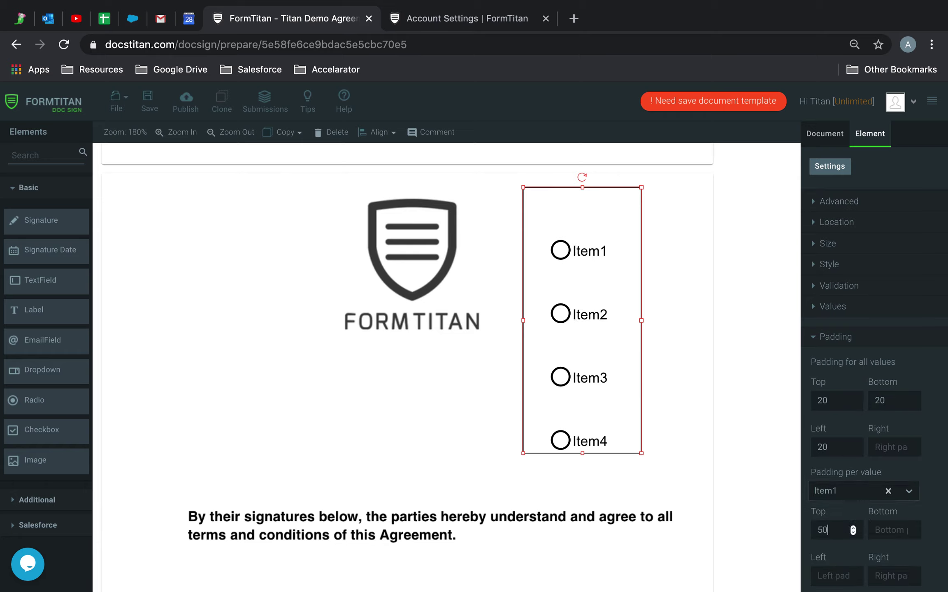
{"action": "left_click", "coordinate": [898, 534]}
{"action": "type", "text": "20"}
{"action": "key", "text": "BackSpace"}
{"action": "key", "text": "BackSpace"}
{"action": "type", "text": "1"}
{"action": "key", "text": "BackSpace"}
{"action": "type", "text": "40"}
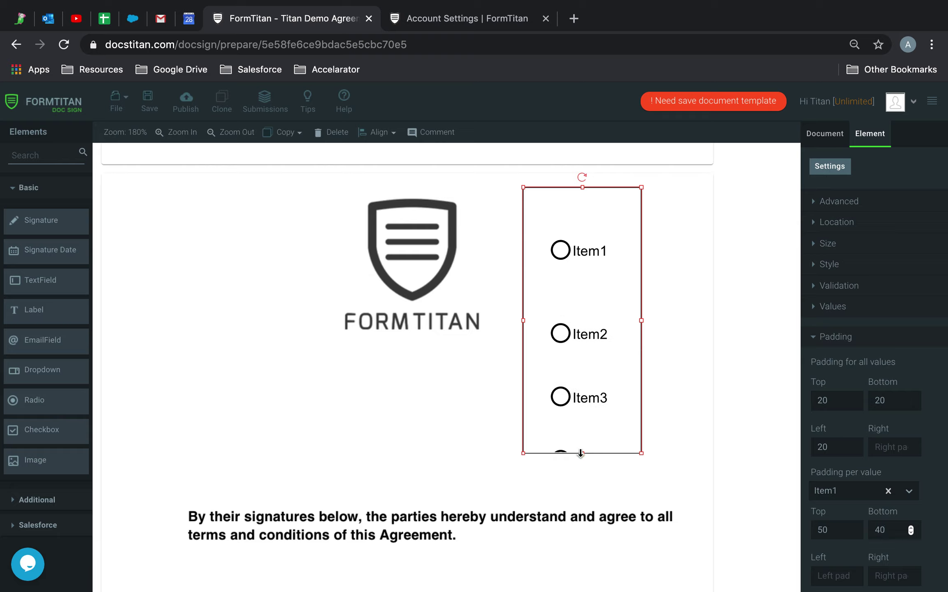
{"action": "left_click_drag", "start_coordinate": [580, 453], "coordinate": [583, 493]}
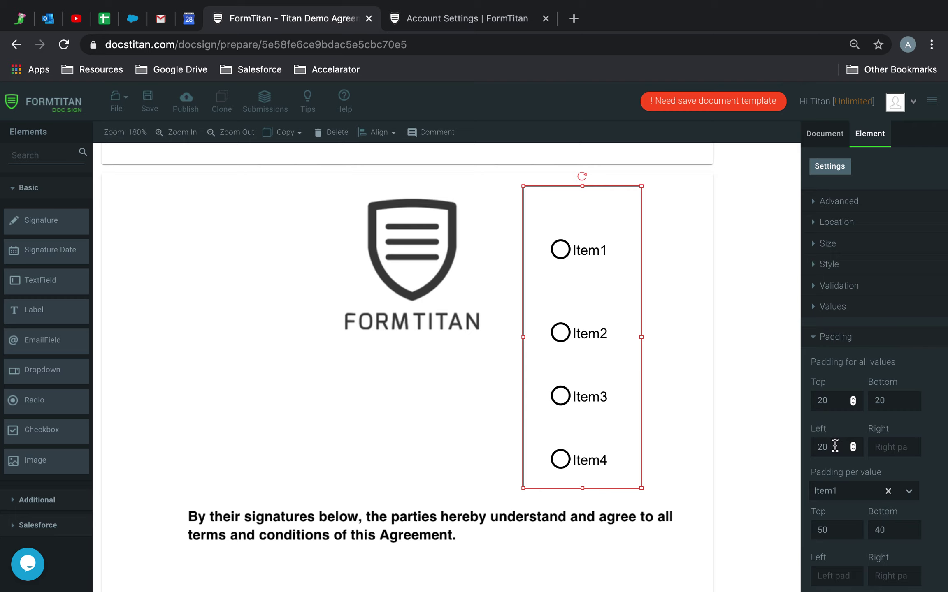
Raise Item1's bottom padding to 50 and begin adjusting its left padding
{"action": "scroll", "coordinate": [835, 446], "scroll_direction": "down", "scroll_amount": 1}
{"action": "left_click", "coordinate": [833, 523]}
{"action": "left_click", "coordinate": [901, 529]}
{"action": "key", "text": "BackSpace"}
{"action": "key", "text": "BackSpace"}
{"action": "type", "text": "50"}
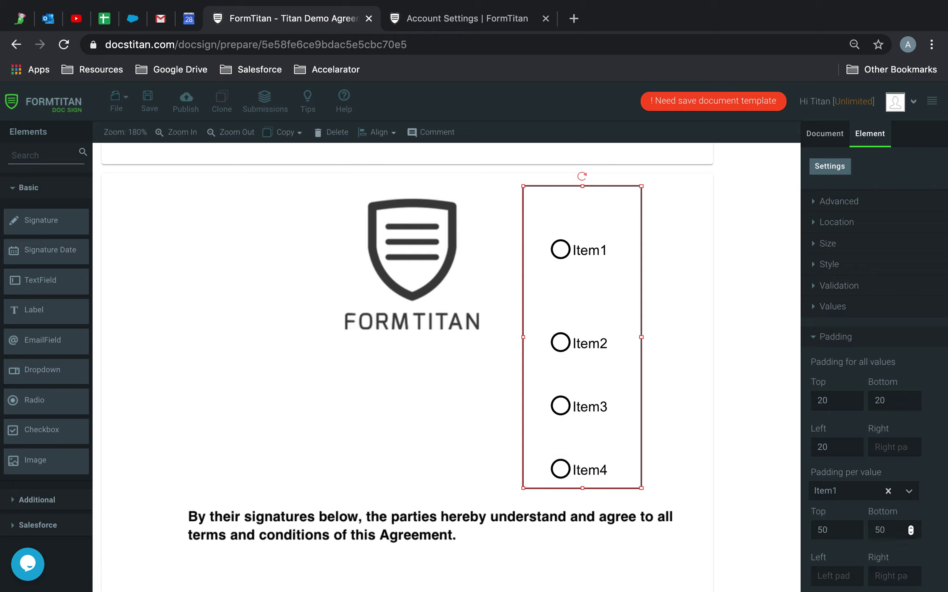
{"action": "left_click", "coordinate": [830, 571]}
{"action": "type", "text": "20"}
{"action": "key", "text": "BackSpace"}
{"action": "key", "text": "BackSpace"}
{"action": "type", "text": "10"}
{"action": "key", "text": "BackSpace"}
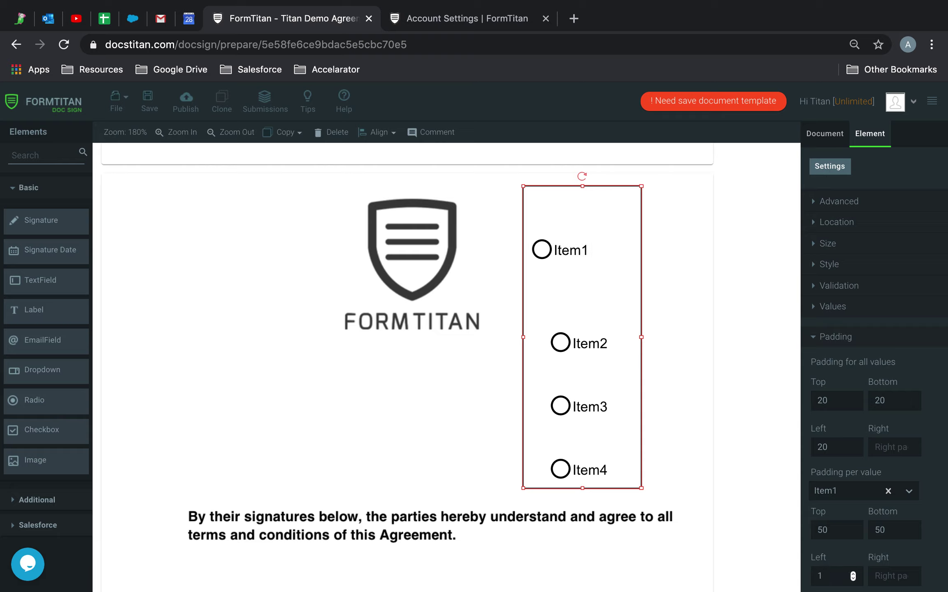
Set Item1's left padding to 50 after trialling right padding values
{"action": "left_click", "coordinate": [902, 575]}
{"action": "type", "text": "20"}
{"action": "key", "text": "BackSpace"}
{"action": "key", "text": "BackSpace"}
{"action": "type", "text": "1"}
{"action": "left_click", "coordinate": [832, 580]}
{"action": "key", "text": "BackSpace"}
{"action": "type", "text": "20"}
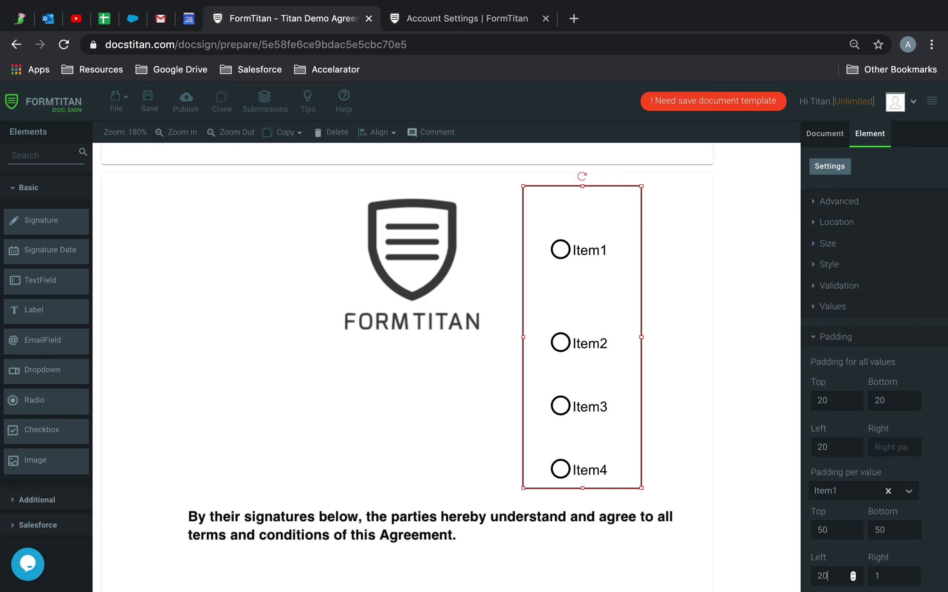
{"action": "left_click", "coordinate": [888, 576]}
{"action": "key", "text": "BackSpace"}
{"action": "type", "text": "20"}
{"action": "left_click_drag", "start_coordinate": [840, 576], "coordinate": [757, 571]}
{"action": "type", "text": "50"}
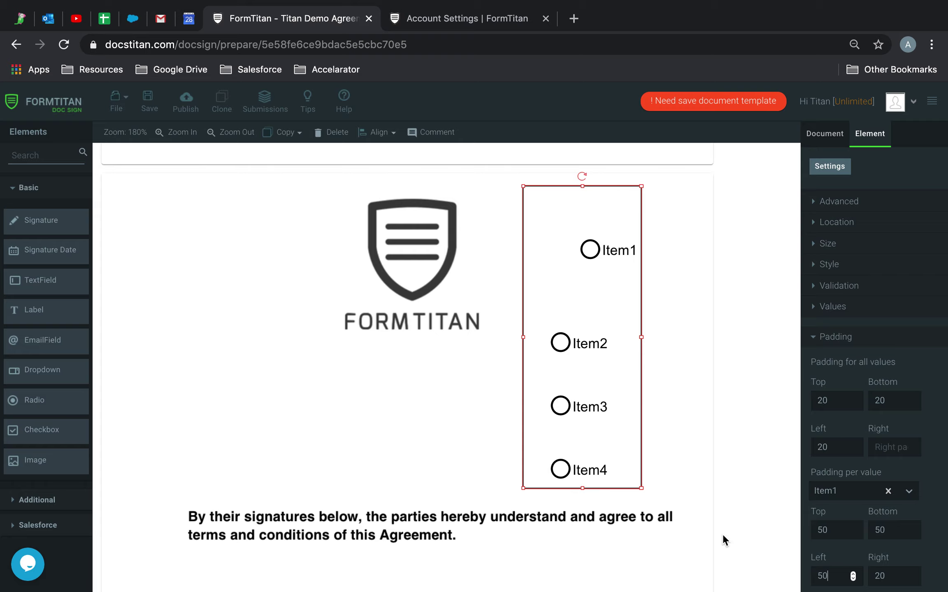
Set Item1's right padding to 50, completing 50 on all sides
{"action": "scroll", "coordinate": [723, 534], "scroll_direction": "down", "scroll_amount": 2}
{"action": "scroll", "coordinate": [723, 534], "scroll_direction": "up", "scroll_amount": 2}
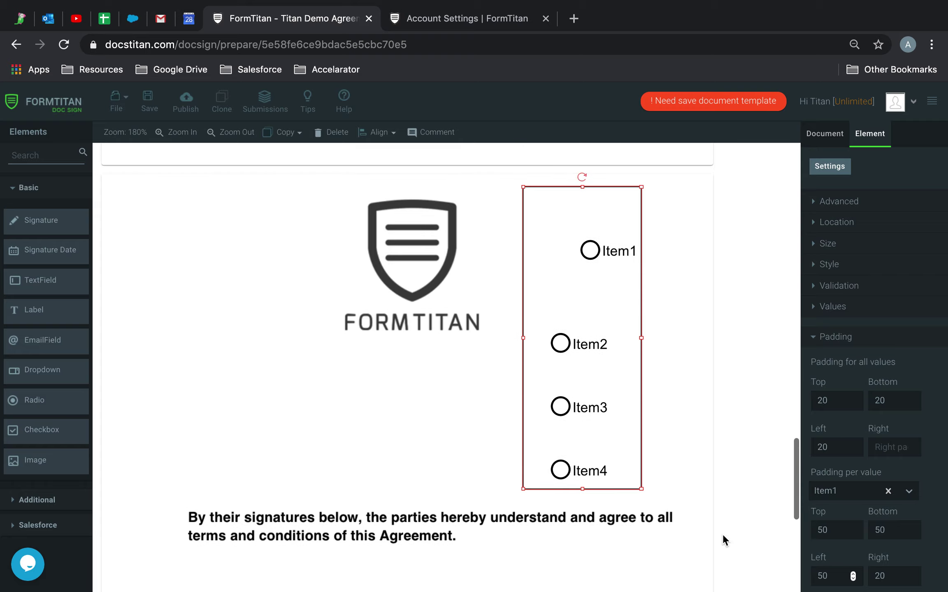
{"action": "double_click", "coordinate": [885, 576]}
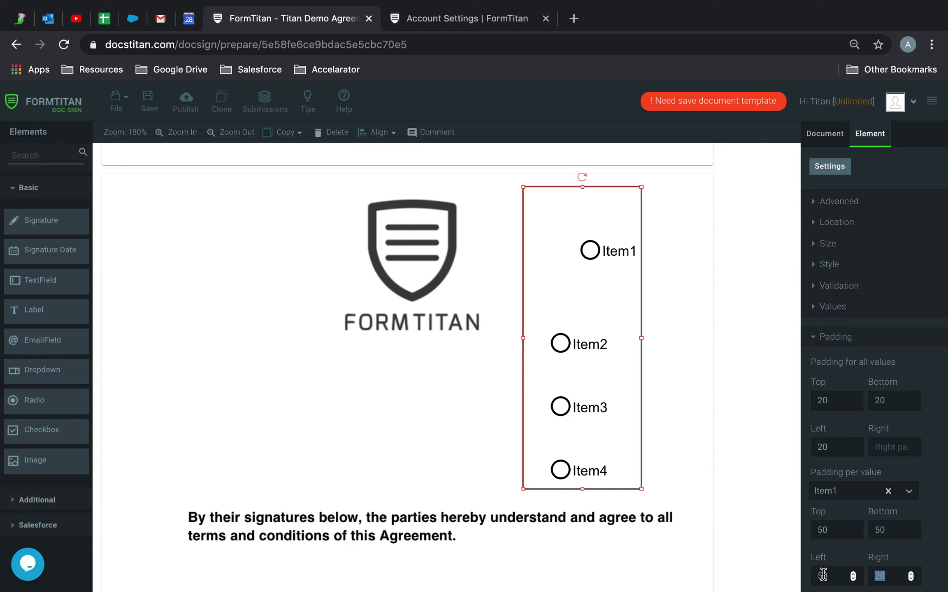
{"action": "type", "text": "10"}
{"action": "key", "text": "BackSpace"}
{"action": "type", "text": "50"}
{"action": "left_click_drag", "start_coordinate": [806, 362], "coordinate": [899, 368]}
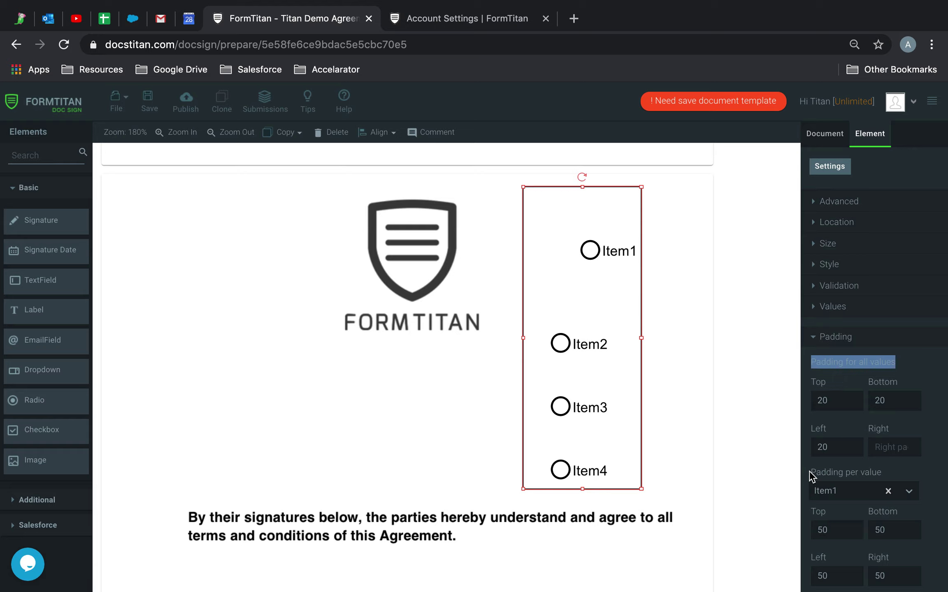
Give Item2 left padding 10 and right padding 5
{"action": "left_click", "coordinate": [873, 492]}
{"action": "left_click", "coordinate": [847, 530]}
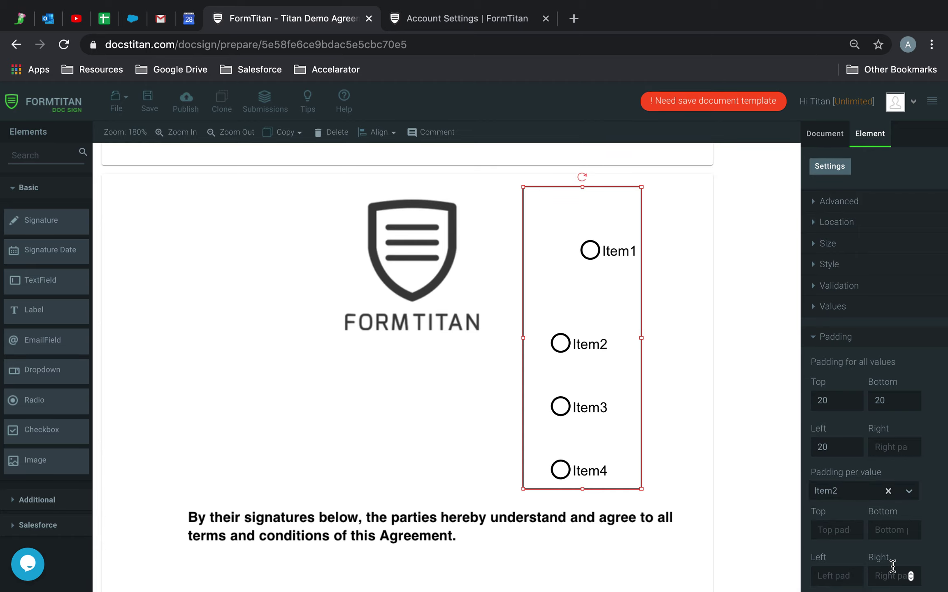
{"action": "left_click", "coordinate": [835, 576]}
{"action": "left_click", "coordinate": [907, 576]}
{"action": "type", "text": "4"}
{"action": "left_click", "coordinate": [911, 574]}
{"action": "left_click", "coordinate": [815, 573]}
{"action": "type", "text": "10"}
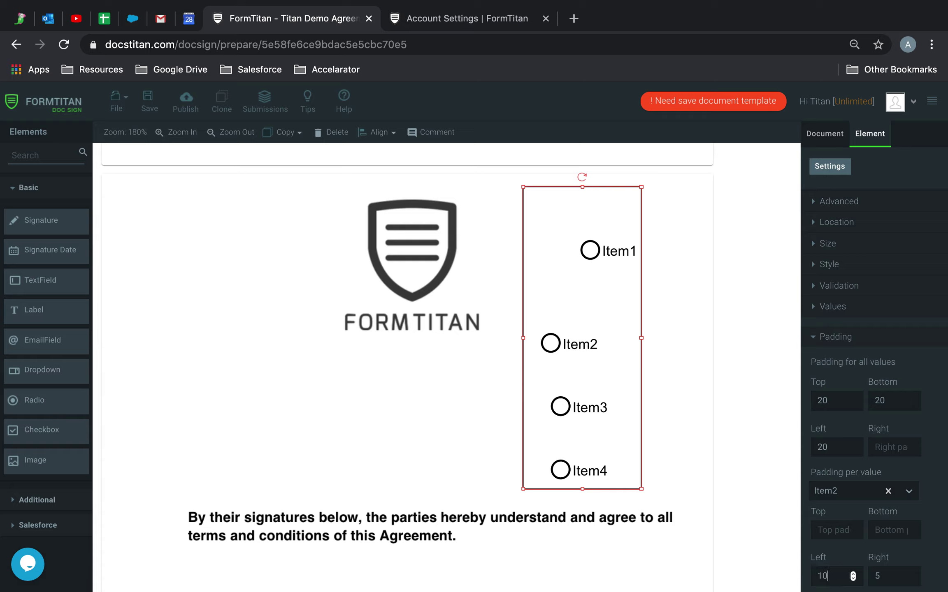
Give Item3 left padding -5
{"action": "left_click", "coordinate": [876, 497]}
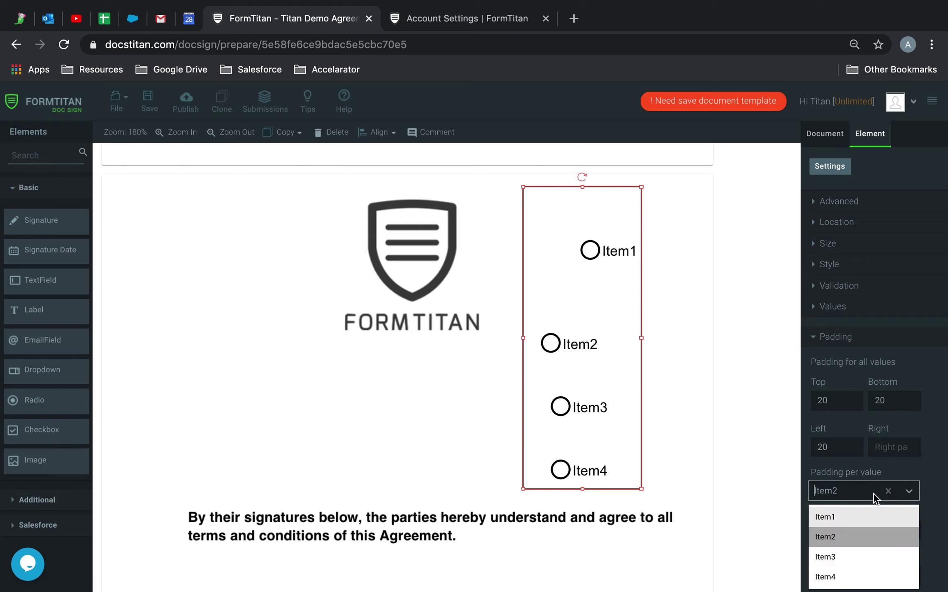
{"action": "left_click", "coordinate": [834, 560]}
{"action": "left_click", "coordinate": [839, 571]}
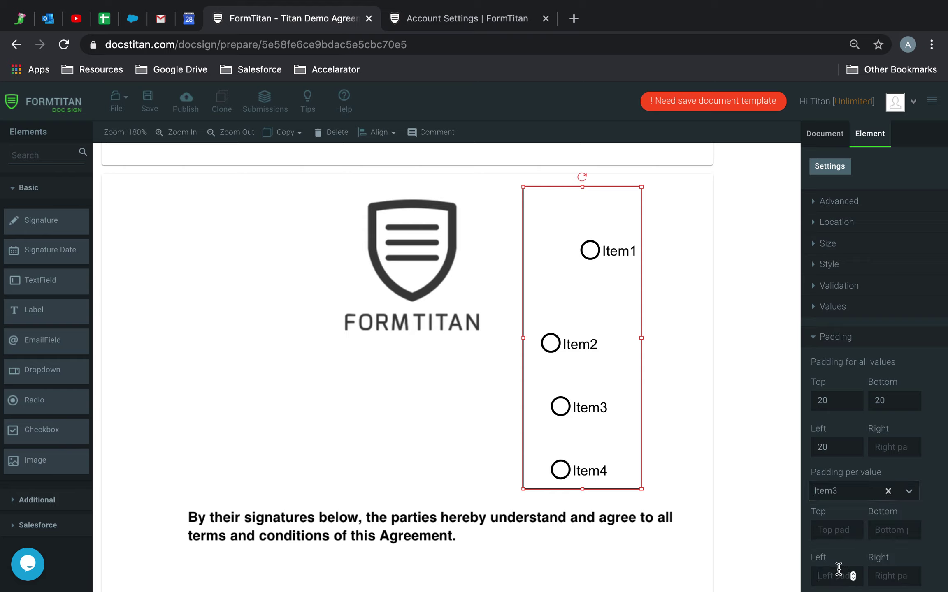
{"action": "type", "text": "-10"}
{"action": "key", "text": "BackSpace"}
{"action": "key", "text": "BackSpace"}
{"action": "type", "text": "5"}
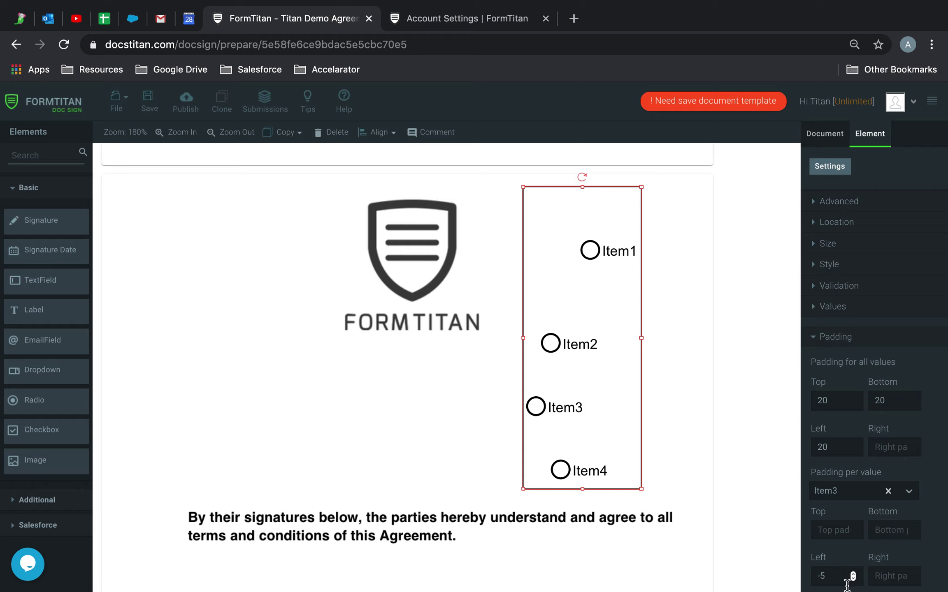
Set Item4's right padding to 15 and nudge the radio group slightly upward
{"action": "left_click", "coordinate": [868, 487]}
{"action": "left_click", "coordinate": [843, 578]}
{"action": "left_click", "coordinate": [895, 575]}
{"action": "type", "text": "-2"}
{"action": "key", "text": "BackSpace"}
{"action": "key", "text": "BackSpace"}
{"action": "left_click", "coordinate": [910, 580]}
{"action": "left_click", "coordinate": [910, 580]}
{"action": "left_click", "coordinate": [911, 580]}
{"action": "left_click", "coordinate": [911, 580]}
{"action": "left_click", "coordinate": [910, 574]}
{"action": "left_click", "coordinate": [911, 573]}
{"action": "left_click", "coordinate": [911, 573]}
{"action": "left_click", "coordinate": [910, 573]}
{"action": "left_click_drag", "start_coordinate": [581, 301], "coordinate": [585, 295]}
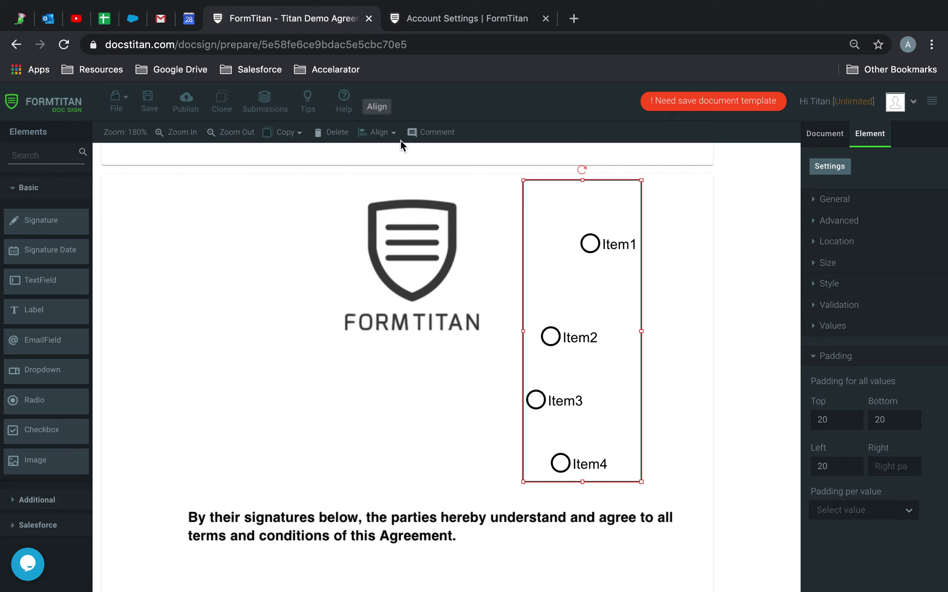
Replace the radio group with a new one below the logo, set Horizontal layout, and widen it
{"action": "left_click", "coordinate": [332, 132]}
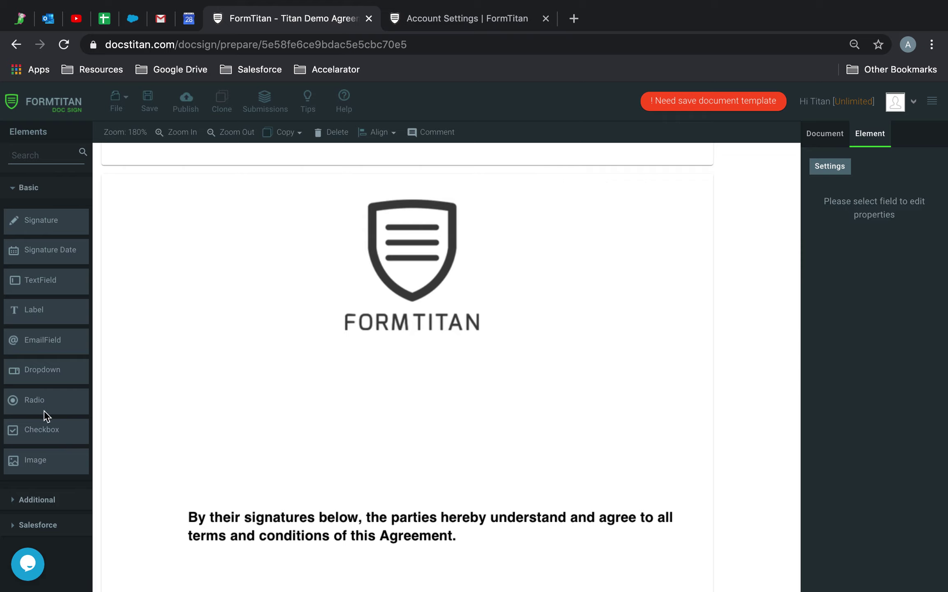
{"action": "left_click_drag", "start_coordinate": [45, 411], "coordinate": [284, 385]}
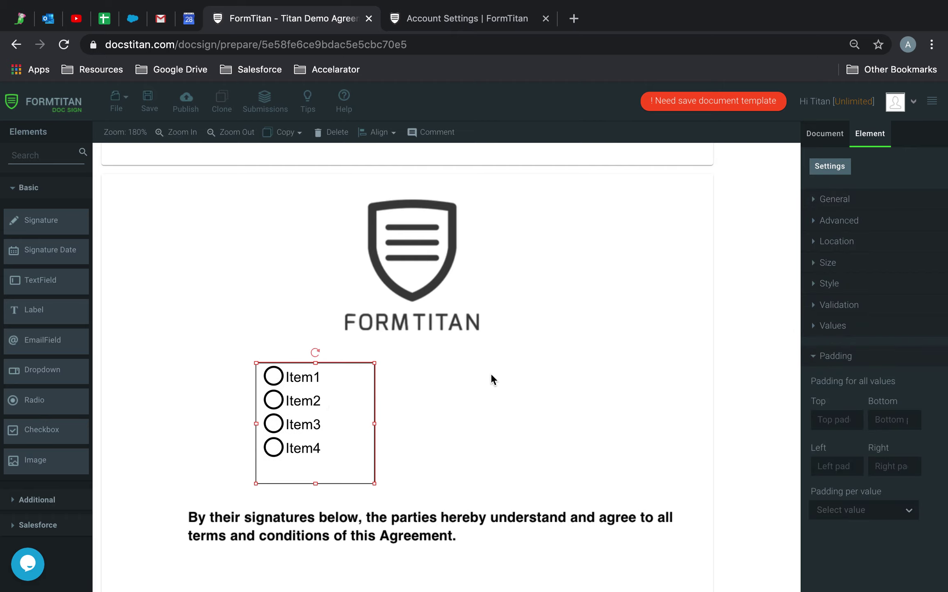
{"action": "left_click", "coordinate": [846, 199]}
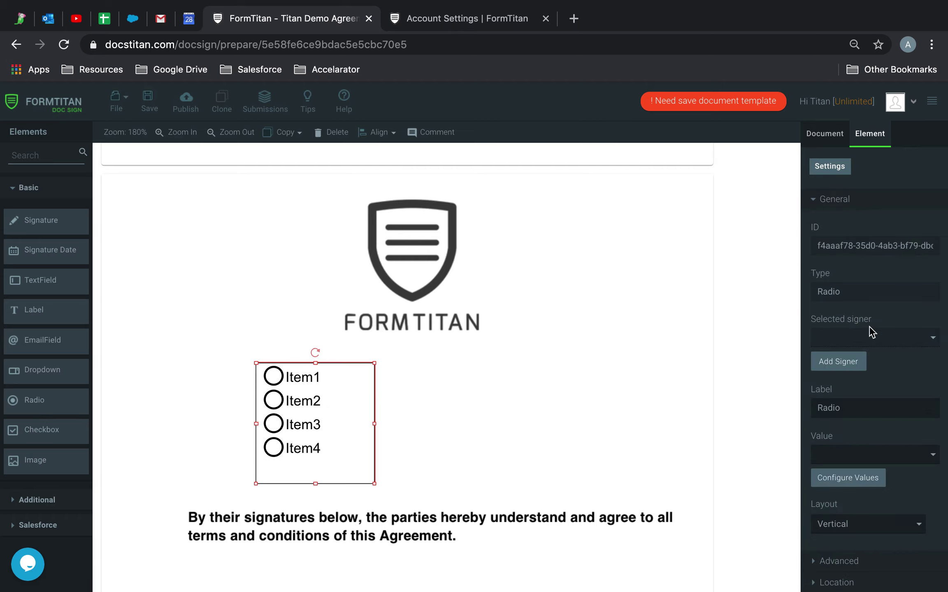
{"action": "left_click", "coordinate": [882, 523]}
{"action": "left_click", "coordinate": [856, 545]}
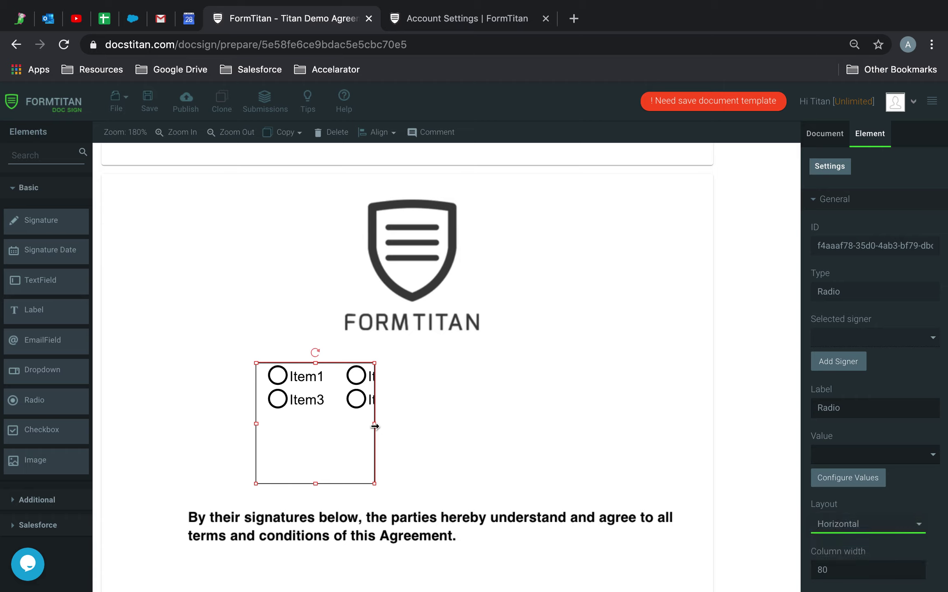
{"action": "left_click_drag", "start_coordinate": [374, 426], "coordinate": [598, 424]}
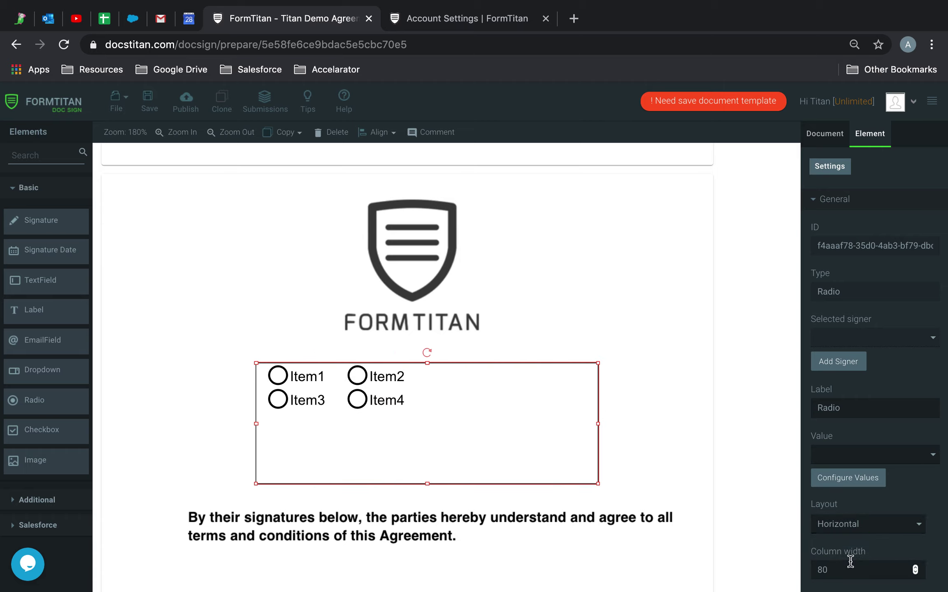
Set Columns count to 4, shrink the box to one row, shift it right, and extend its bottom
{"action": "scroll", "coordinate": [850, 568], "scroll_direction": "down", "scroll_amount": 3}
{"action": "double_click", "coordinate": [848, 510]}
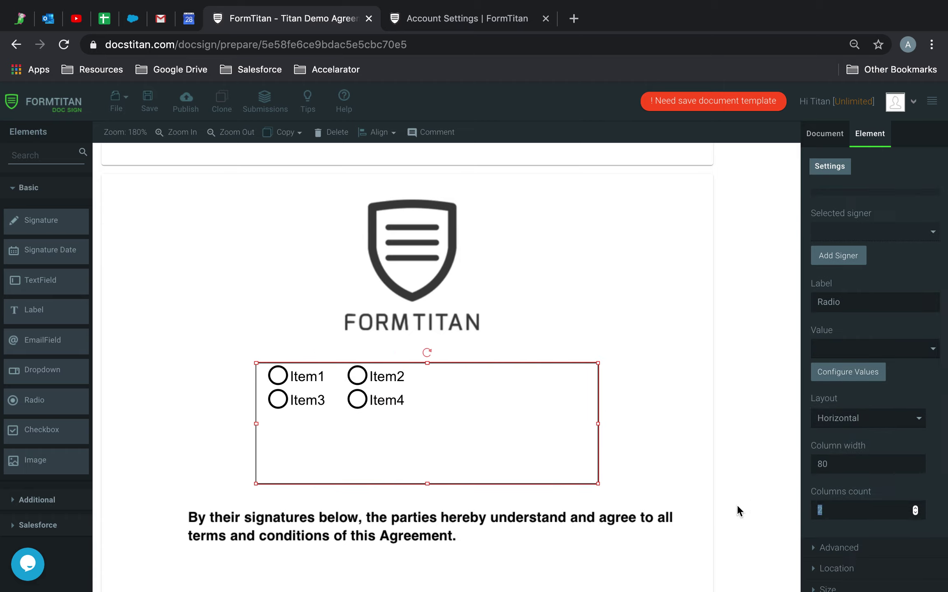
{"action": "type", "text": "4"}
{"action": "left_click_drag", "start_coordinate": [600, 487], "coordinate": [601, 393]}
{"action": "left_click", "coordinate": [545, 378]}
{"action": "left_click_drag", "start_coordinate": [545, 378], "coordinate": [569, 378]}
{"action": "left_click_drag", "start_coordinate": [452, 396], "coordinate": [451, 440]}
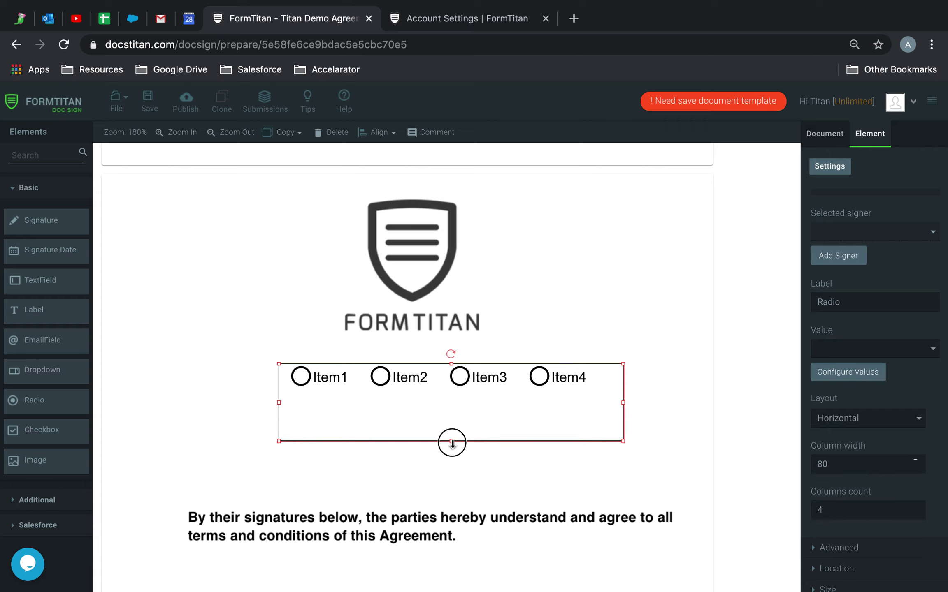
{"action": "scroll", "coordinate": [829, 558], "scroll_direction": "down", "scroll_amount": 3}
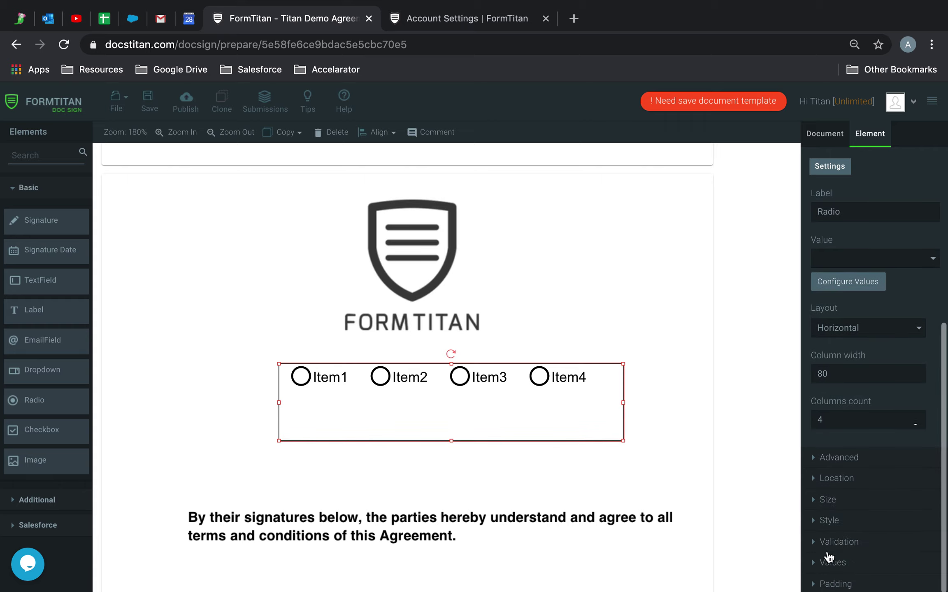
Enter all-values padding of Top 20, Bottom 20, Left 10 and Right 10
{"action": "left_click", "coordinate": [835, 583]}
{"action": "left_click", "coordinate": [848, 420]}
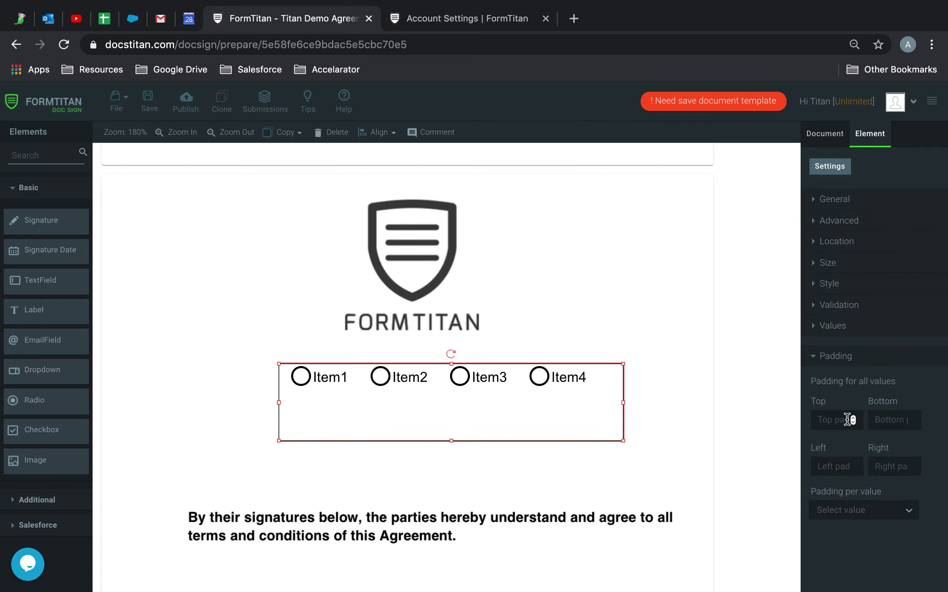
{"action": "type", "text": "20"}
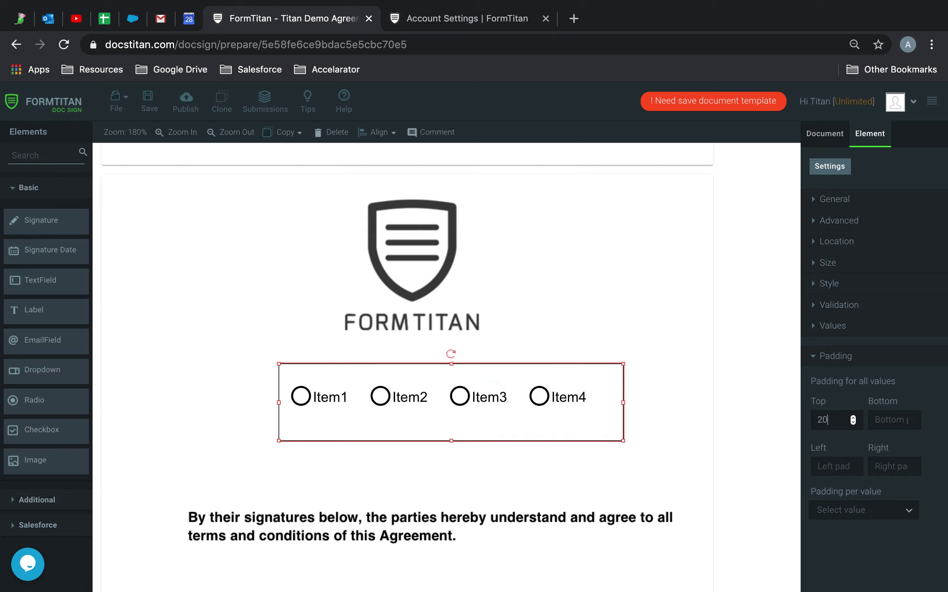
{"action": "left_click", "coordinate": [891, 419]}
{"action": "type", "text": "2"}
{"action": "type", "text": "10"}
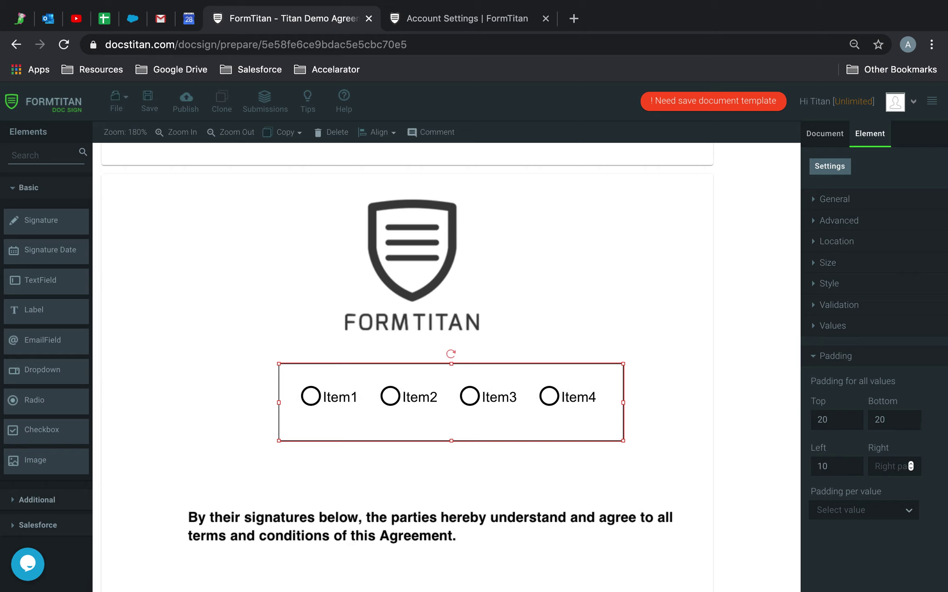
{"action": "double_click", "coordinate": [822, 466]}
{"action": "key", "text": "BackSpace"}
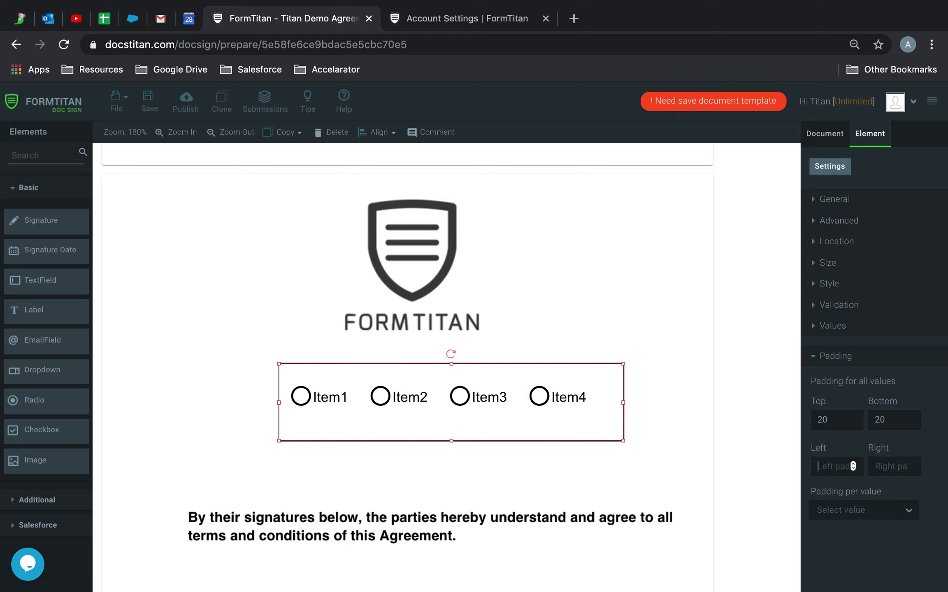
{"action": "left_click", "coordinate": [895, 464]}
{"action": "type", "text": "10"}
{"action": "left_click", "coordinate": [841, 466]}
{"action": "type", "text": "10"}
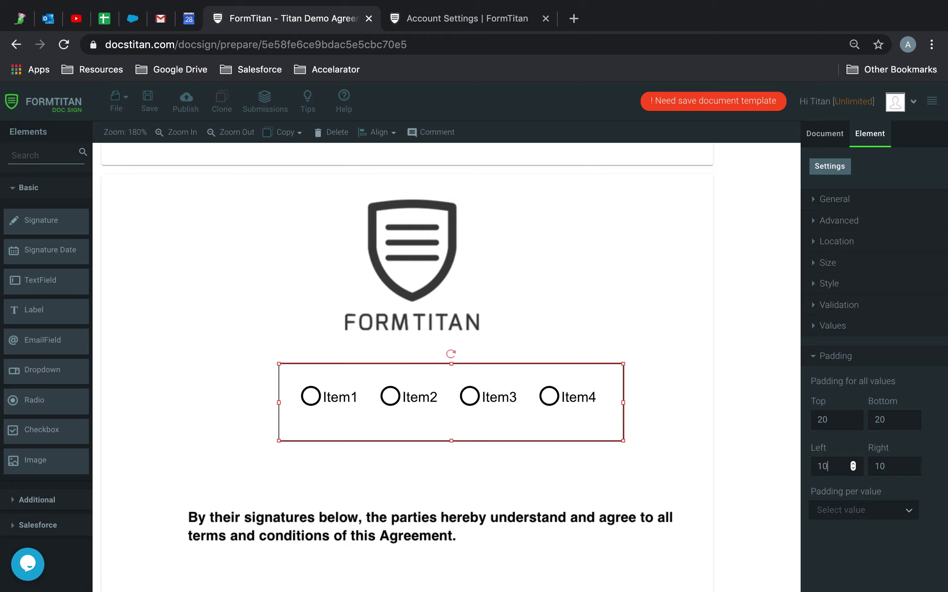
In Padding per value, give Item1 top padding 1 and bottom padding 10
{"action": "left_click", "coordinate": [863, 513]}
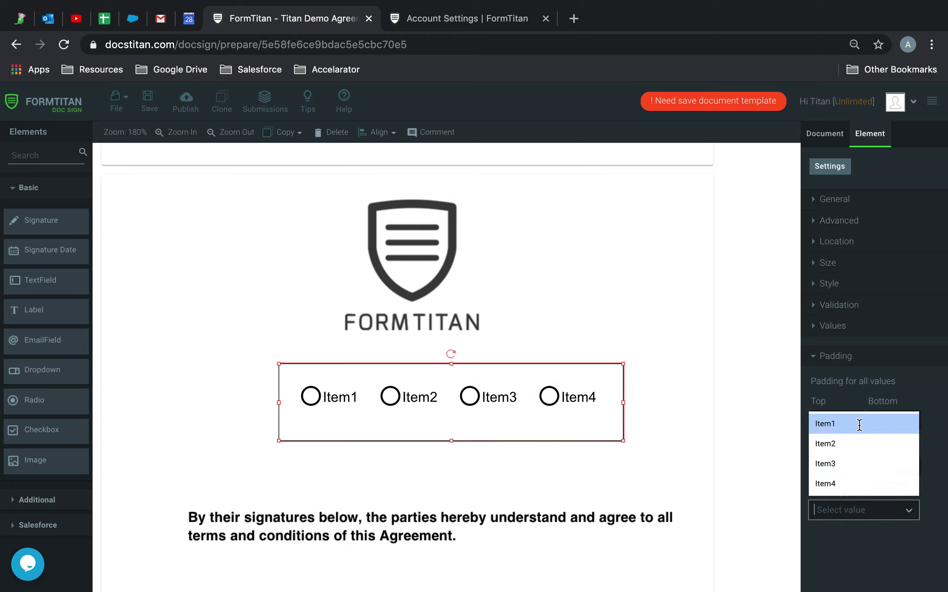
{"action": "left_click", "coordinate": [855, 422]}
{"action": "scroll", "coordinate": [852, 537], "scroll_direction": "down", "scroll_amount": 1}
{"action": "left_click", "coordinate": [853, 534]}
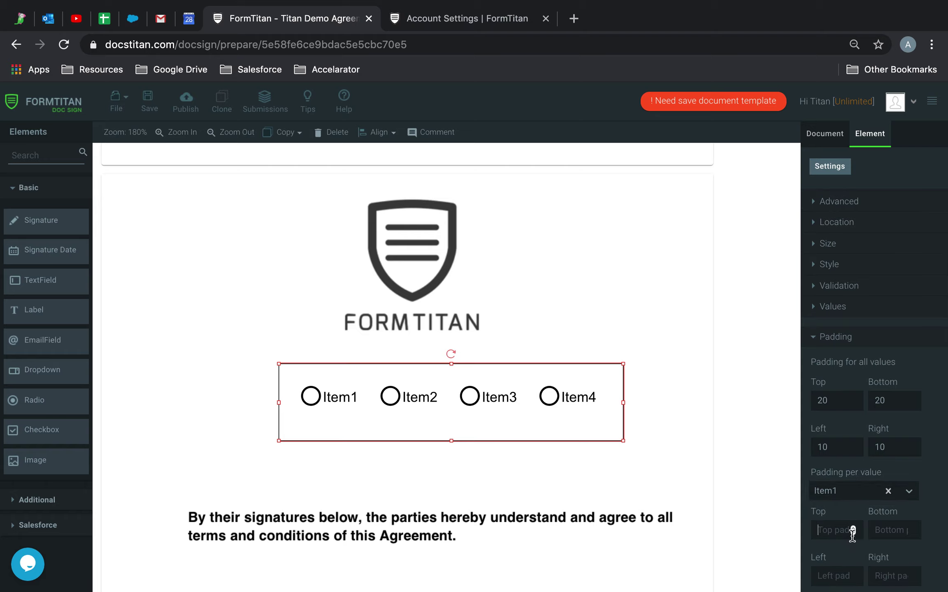
{"action": "type", "text": "10"}
{"action": "key", "text": "BackSpace"}
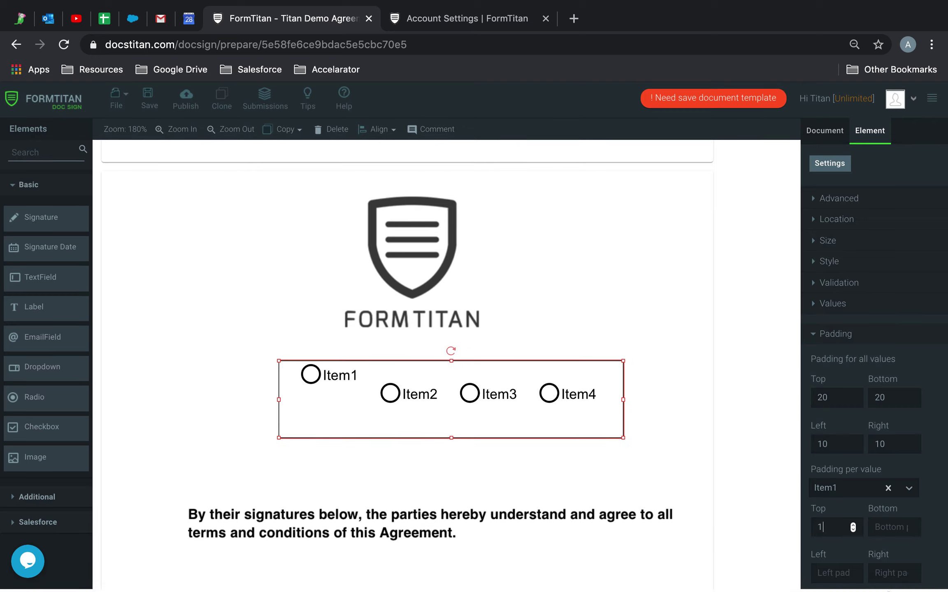
{"action": "left_click", "coordinate": [885, 530]}
{"action": "type", "text": "10"}
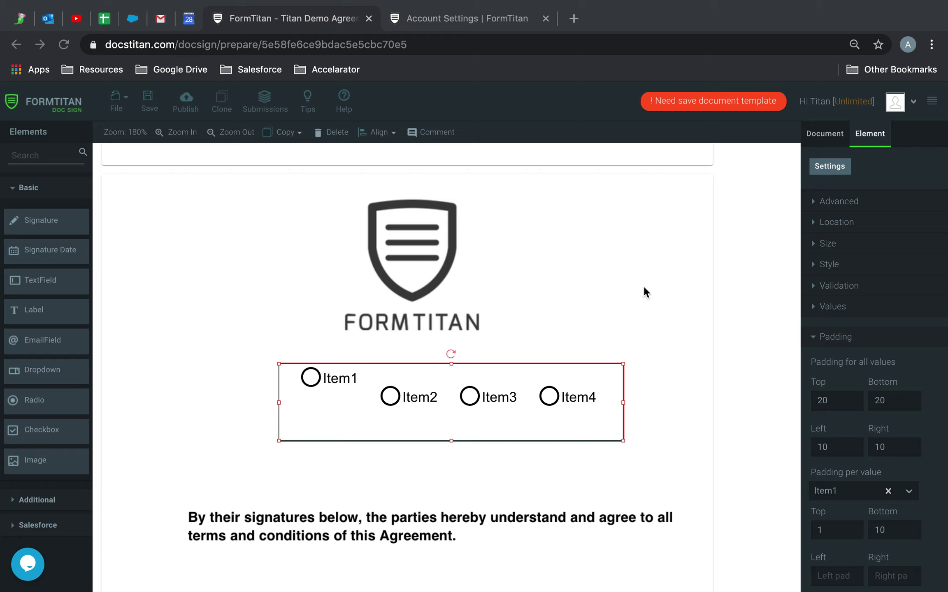
Select Item2 in the per-value list and leave its top padding cleared
{"action": "left_click", "coordinate": [847, 497]}
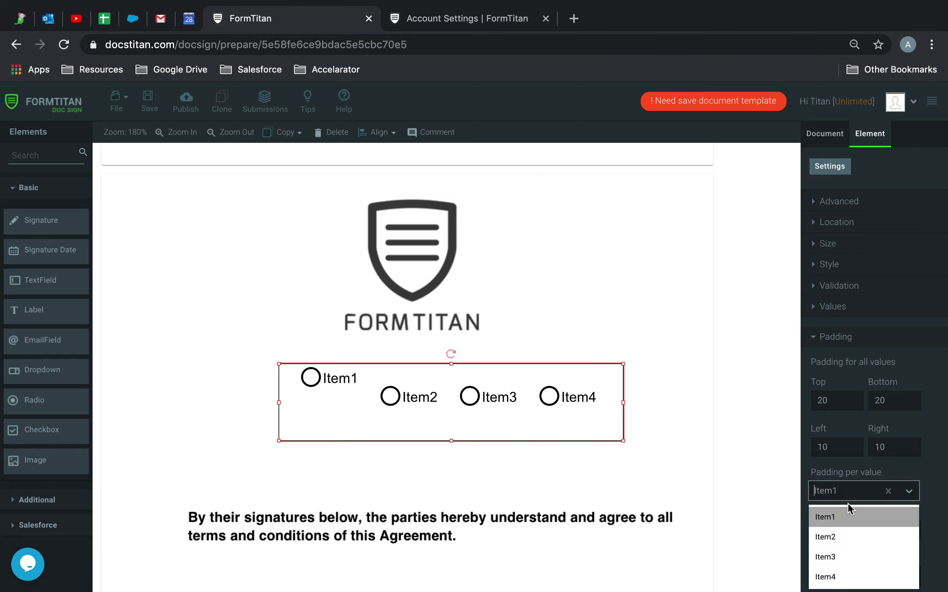
{"action": "left_click", "coordinate": [835, 537]}
{"action": "left_click", "coordinate": [835, 531]}
{"action": "type", "text": "10"}
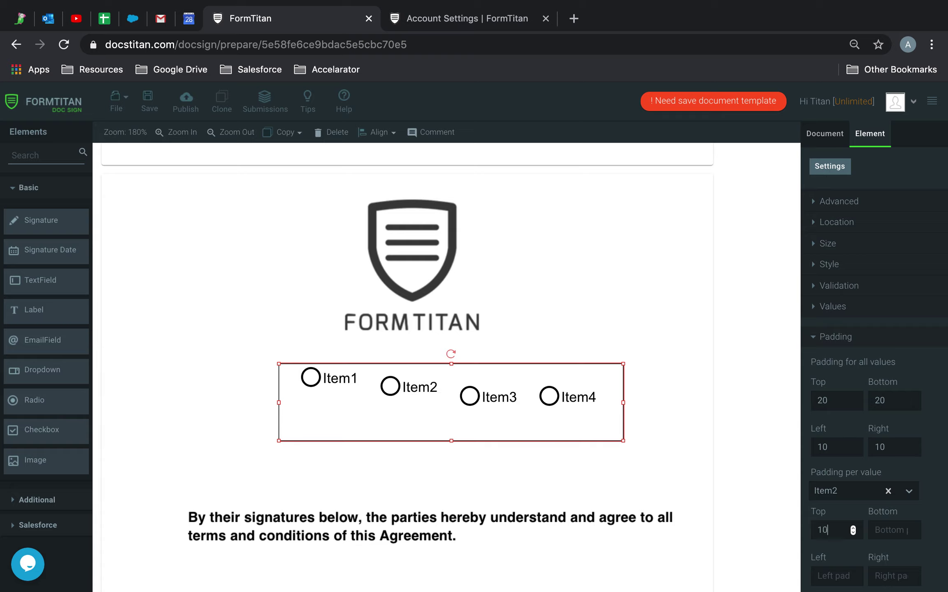
{"action": "key", "text": "BackSpace"}
{"action": "key", "text": "BackSpace"}
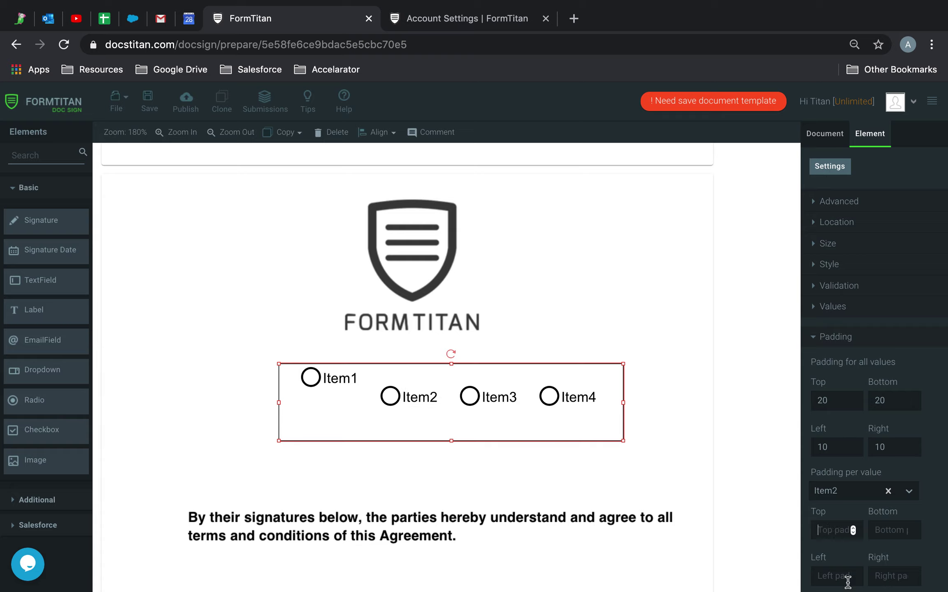
Select Item3 and try bottom padding values 1, -7 and 10 before leaving bottom empty
{"action": "left_click", "coordinate": [858, 492]}
{"action": "left_click", "coordinate": [836, 555]}
{"action": "left_click", "coordinate": [832, 535]}
{"action": "left_click", "coordinate": [875, 535]}
{"action": "type", "text": "1"}
{"action": "key", "text": "BackSpace"}
{"action": "type", "text": "-7"}
{"action": "key", "text": "BackSpace"}
{"action": "key", "text": "BackSpace"}
{"action": "type", "text": "10"}
{"action": "key", "text": "BackSpace"}
Set Item3's top padding to 1
{"action": "left_click", "coordinate": [839, 531]}
{"action": "type", "text": "10"}
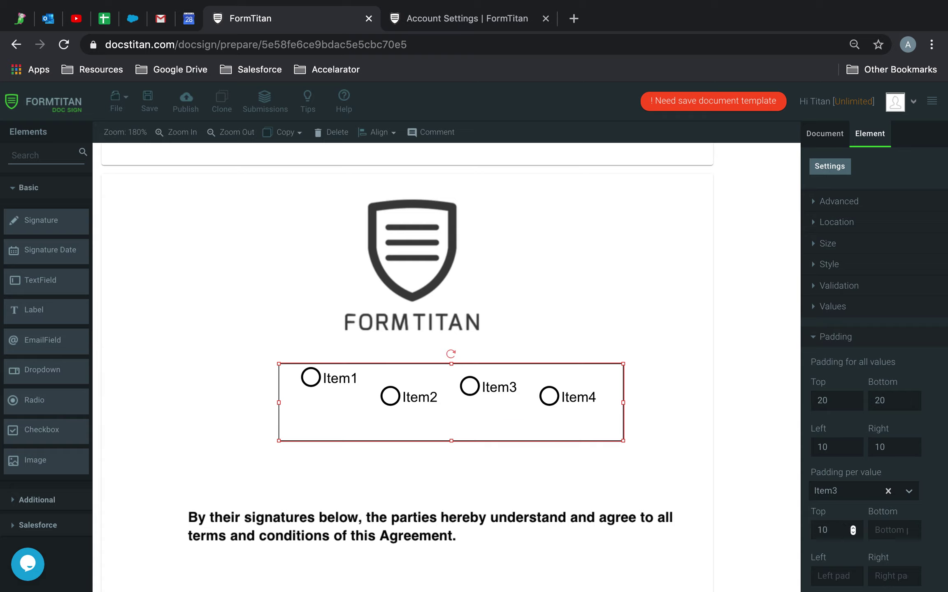
{"action": "key", "text": "BackSpace"}
{"action": "key", "text": "BackSpace"}
{"action": "type", "text": "1"}
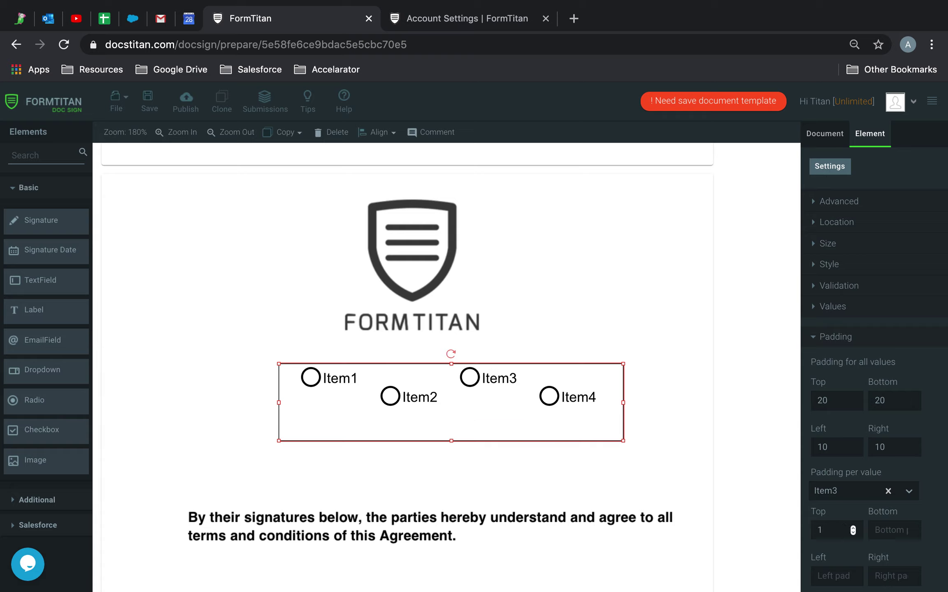
Try Item3 left padding values 101, 10, 30, 50 and 60, then leave Left empty
{"action": "left_click", "coordinate": [838, 573]}
{"action": "type", "text": "101"}
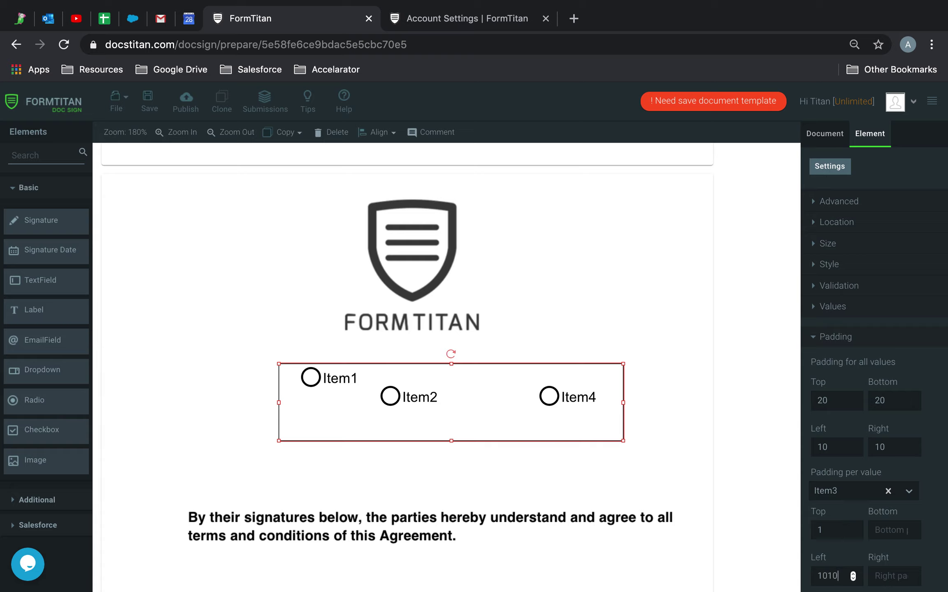
{"action": "key", "text": "BackSpace"}
{"action": "key", "text": "BackSpace"}
{"action": "key", "text": "BackSpace"}
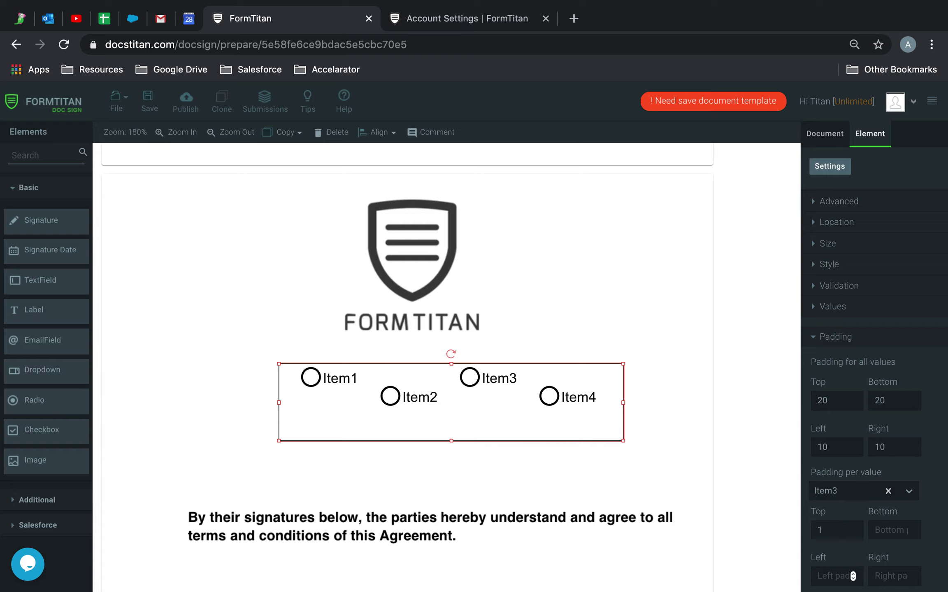
{"action": "left_click", "coordinate": [888, 578]}
{"action": "left_click", "coordinate": [843, 576]}
{"action": "type", "text": "10"}
{"action": "key", "text": "BackSpace"}
{"action": "key", "text": "BackSpace"}
{"action": "type", "text": "30"}
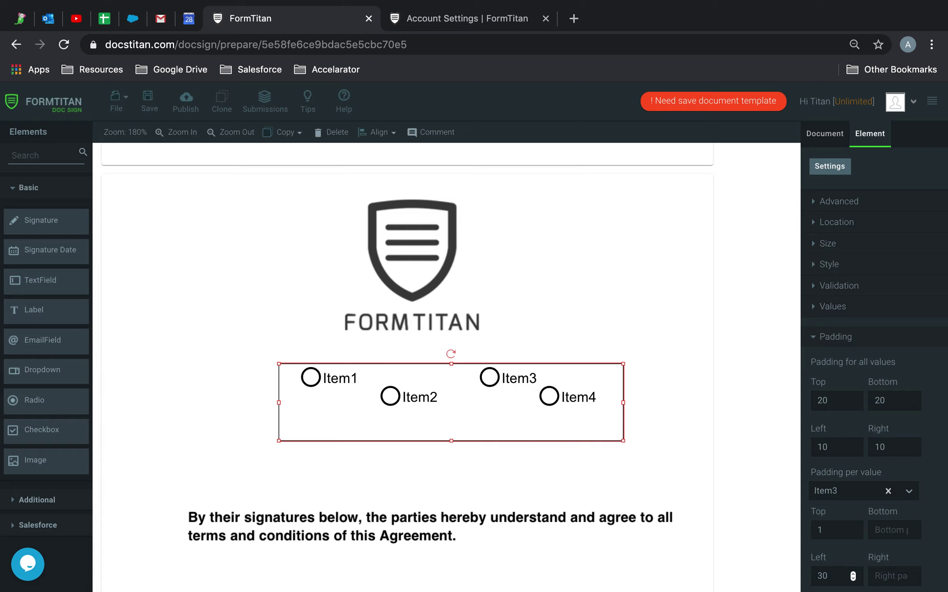
{"action": "key", "text": "BackSpace"}
{"action": "key", "text": "BackSpace"}
{"action": "type", "text": "50"}
{"action": "key", "text": "BackSpace"}
{"action": "key", "text": "BackSpace"}
{"action": "type", "text": "60"}
{"action": "key", "text": "BackSpace"}
{"action": "key", "text": "BackSpace"}
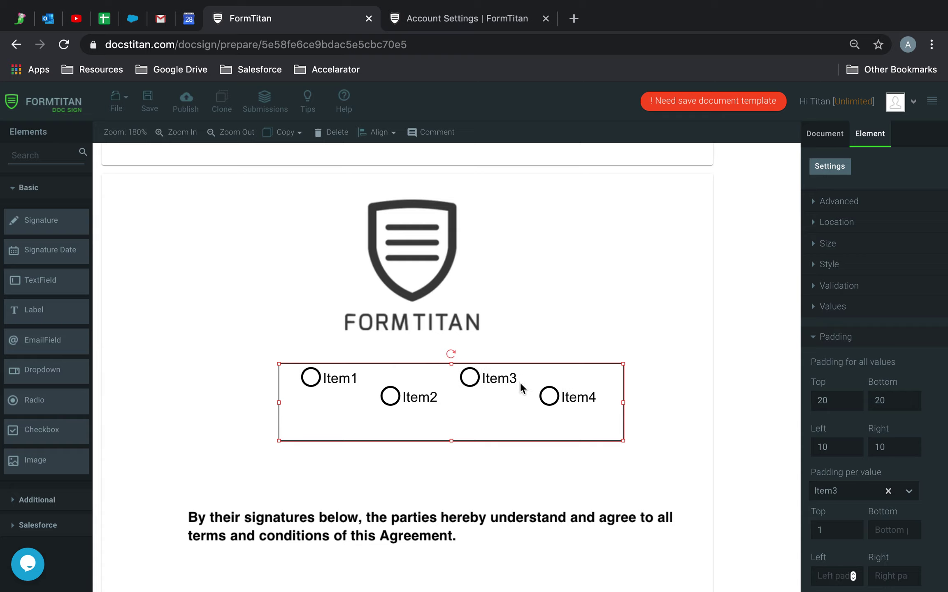
Clear an accidental text selection and scroll the properties panel to review the settings
{"action": "left_click_drag", "start_coordinate": [901, 362], "coordinate": [807, 364]}
{"action": "left_click", "coordinate": [807, 364]}
{"action": "scroll", "coordinate": [842, 343], "scroll_direction": "up", "scroll_amount": 1}
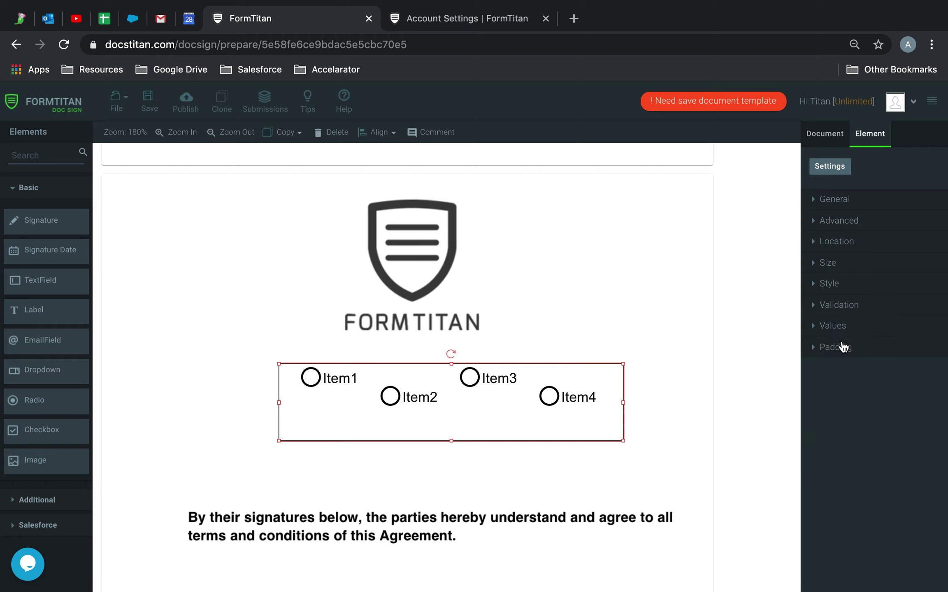
{"action": "scroll", "coordinate": [814, 403], "scroll_direction": "down", "scroll_amount": 1}
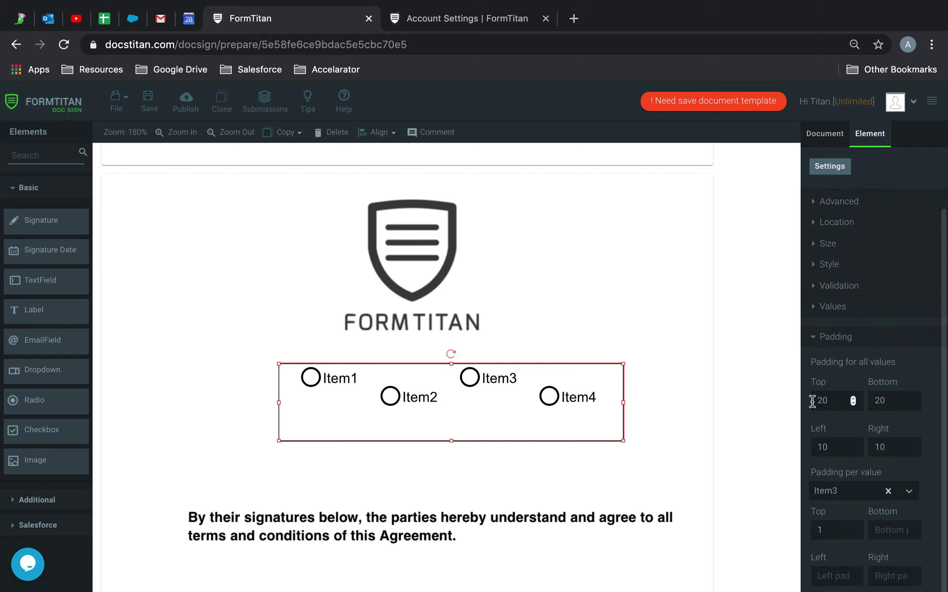